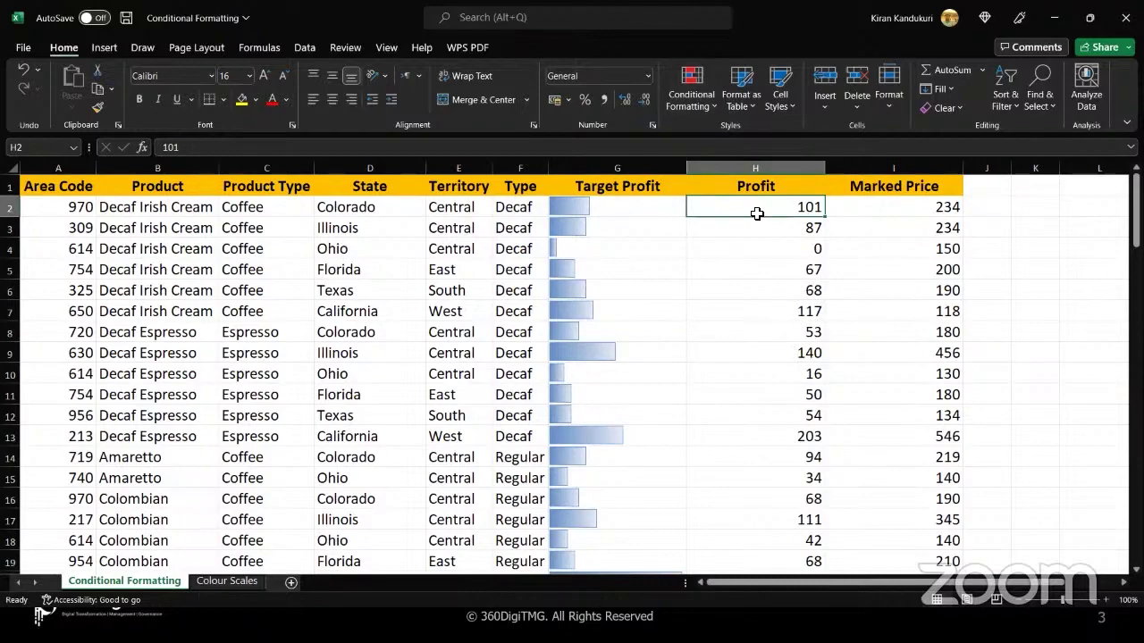
Select the Profit values H2:H101 and preview the Conditional Formatting color scale presets
{"action": "key", "text": "ctrl+shift+Down"}
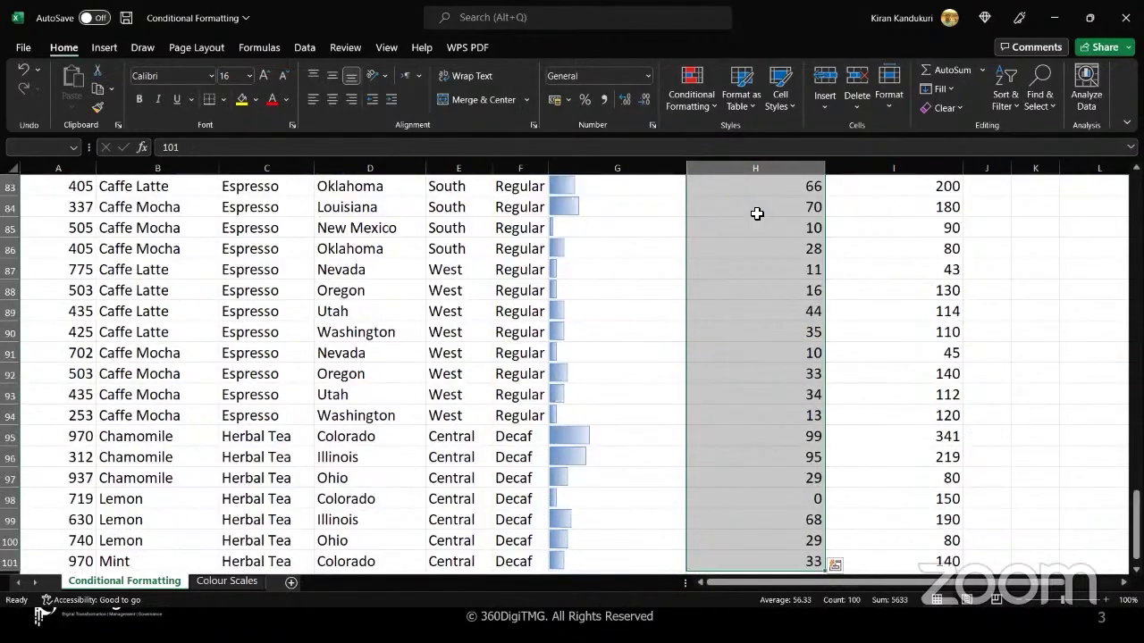
{"action": "scroll", "coordinate": [757, 214], "scroll_direction": "up", "scroll_amount": 3}
{"action": "scroll", "coordinate": [757, 213], "scroll_direction": "up", "scroll_amount": 20}
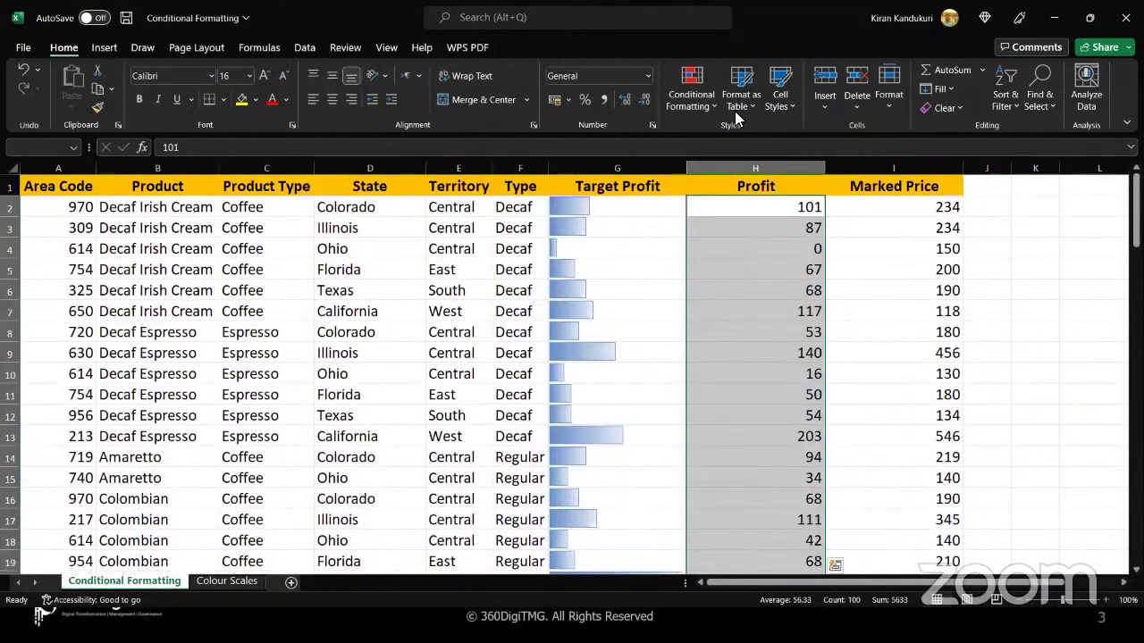
{"action": "left_click", "coordinate": [713, 107]}
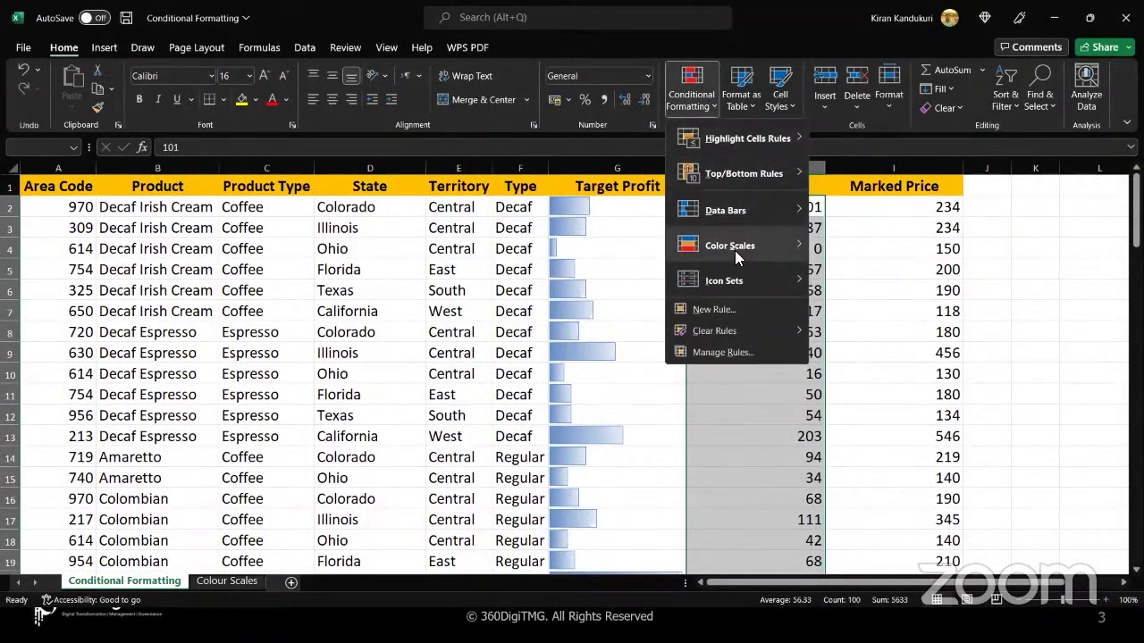
{"action": "mouse_move", "coordinate": [734, 250]}
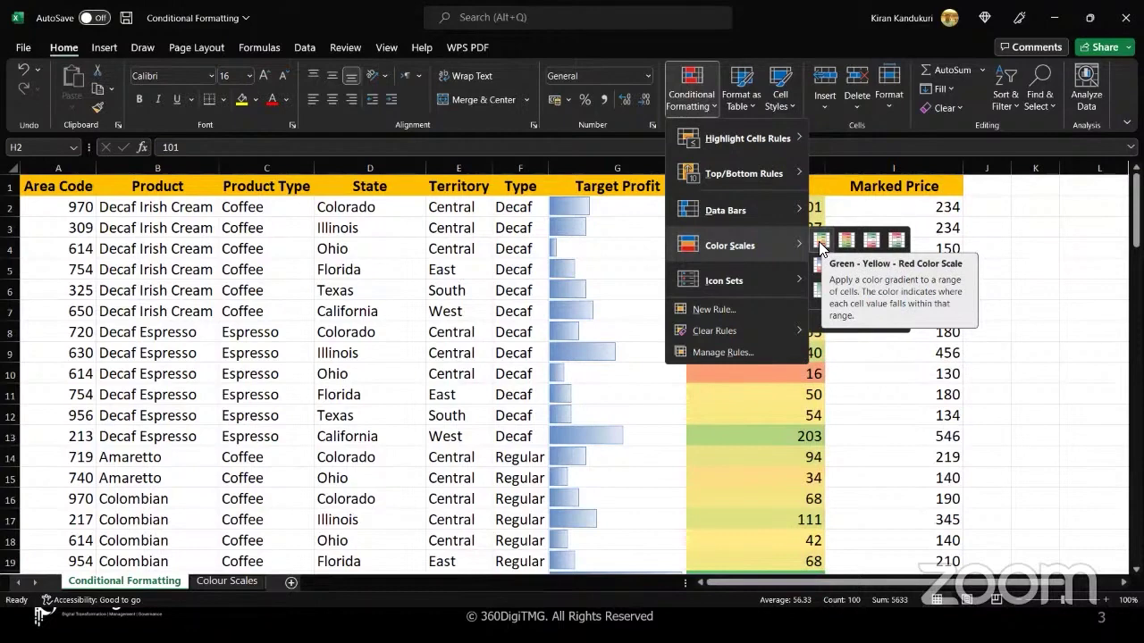
Apply the Green - Yellow - Red Color Scale to the selected Profit values
{"action": "left_click", "coordinate": [821, 241]}
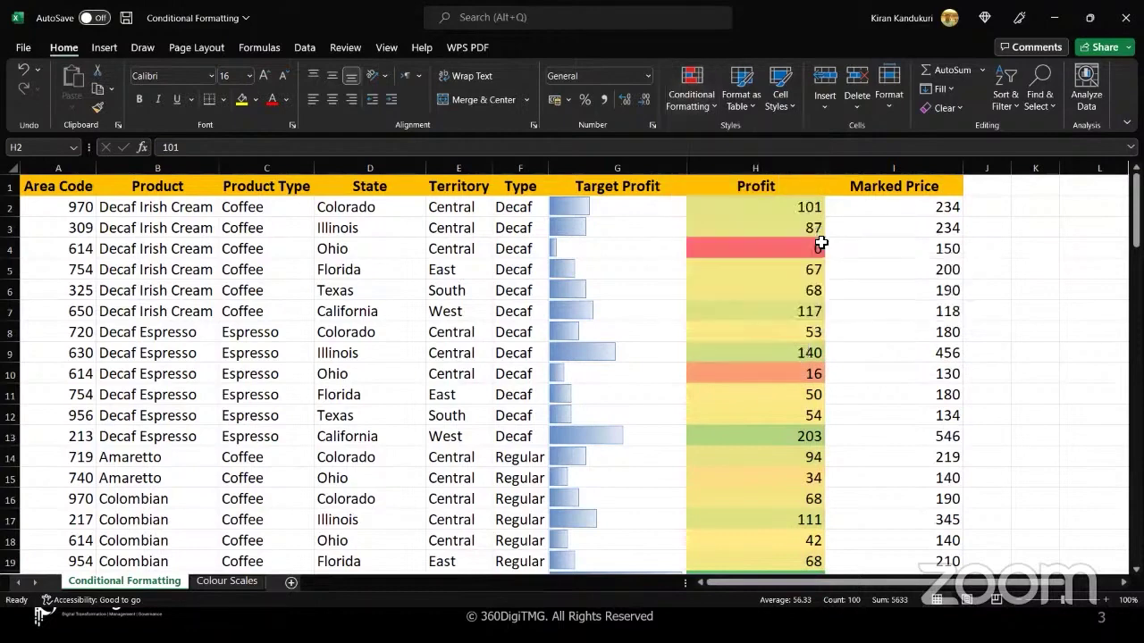
{"action": "left_click", "coordinate": [778, 280]}
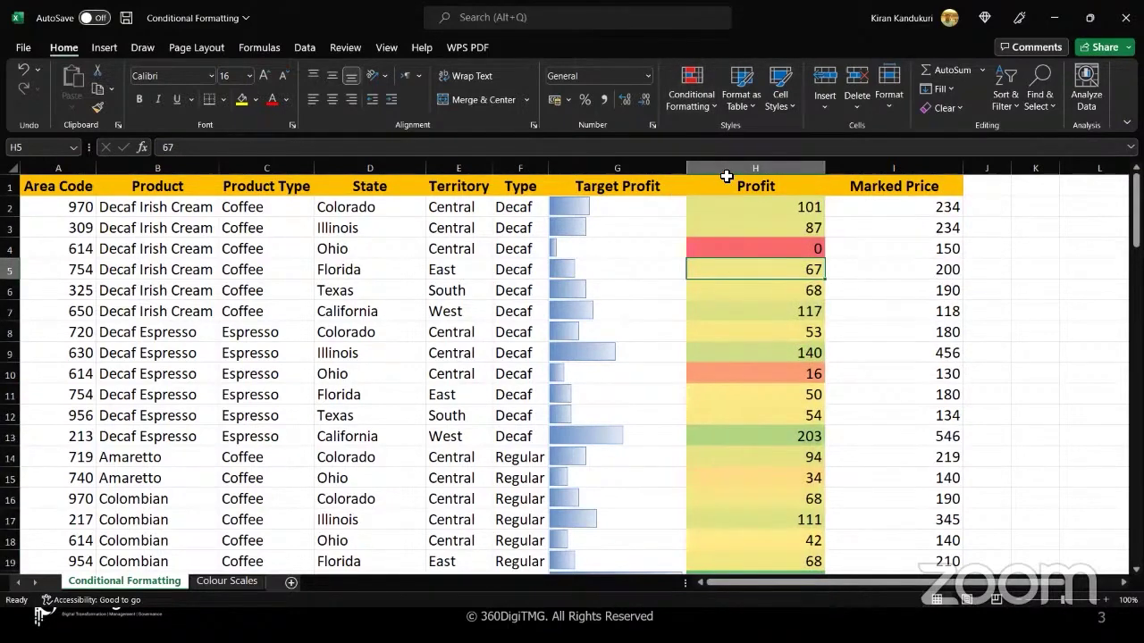
{"action": "left_click", "coordinate": [713, 111]}
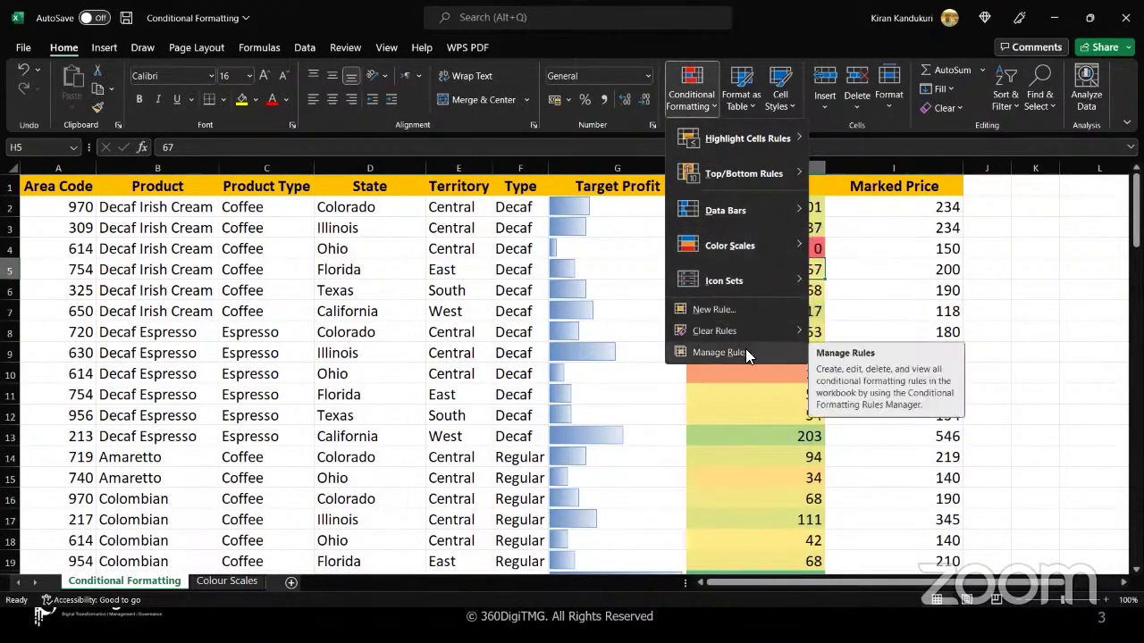
{"action": "left_click", "coordinate": [761, 415]}
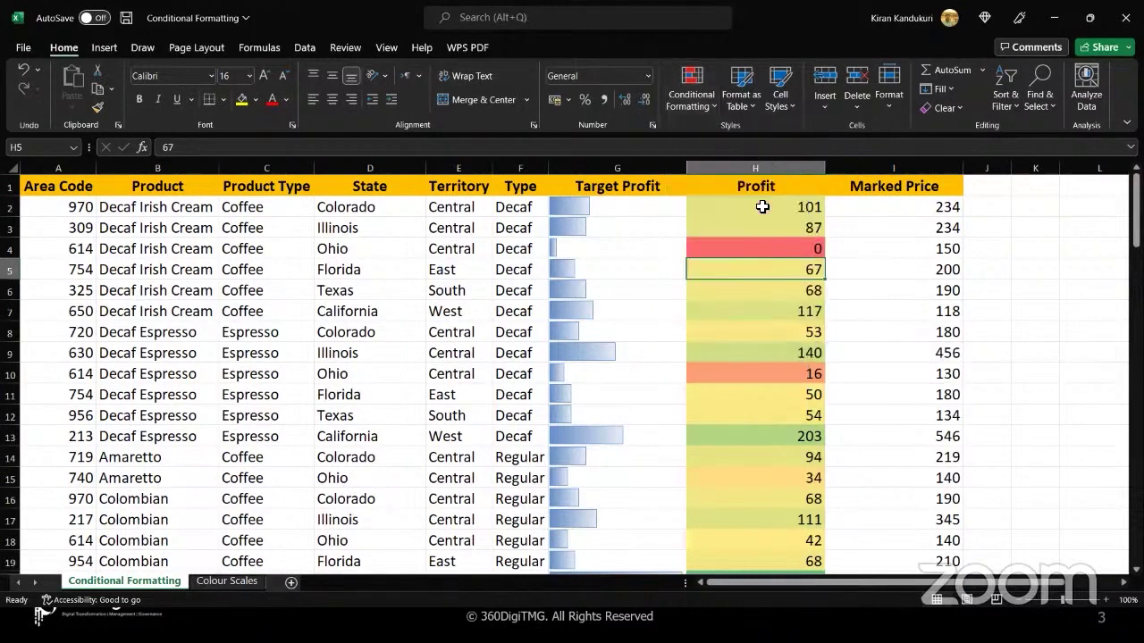
Check the Profit shading: zero in red, 101, 262, and the highest 367 in green
{"action": "left_click", "coordinate": [762, 206]}
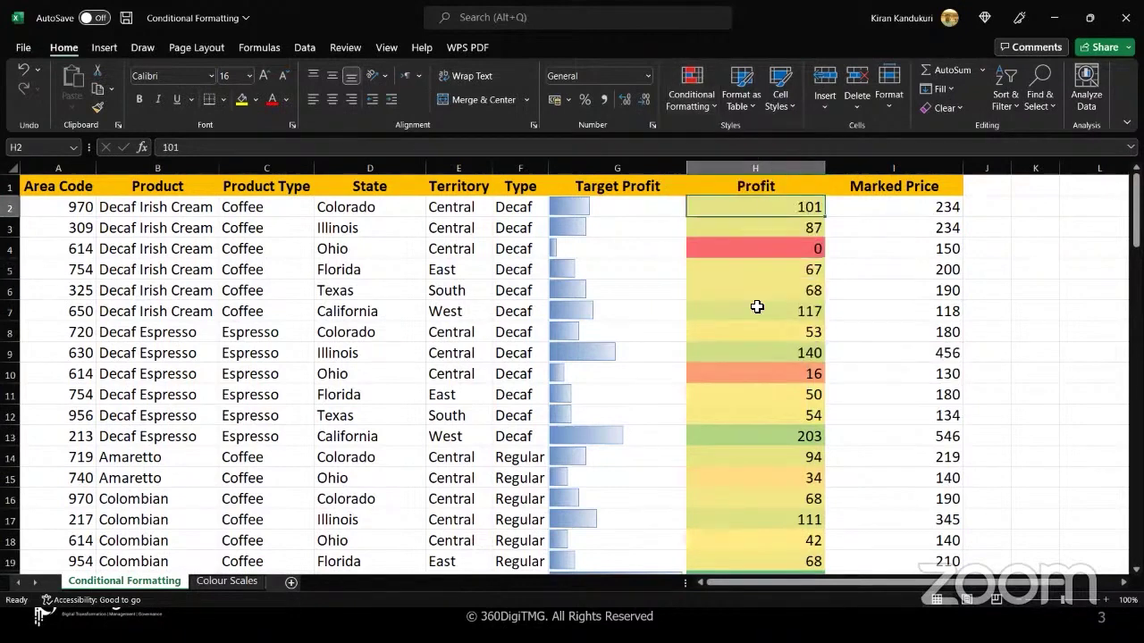
{"action": "left_click", "coordinate": [753, 248]}
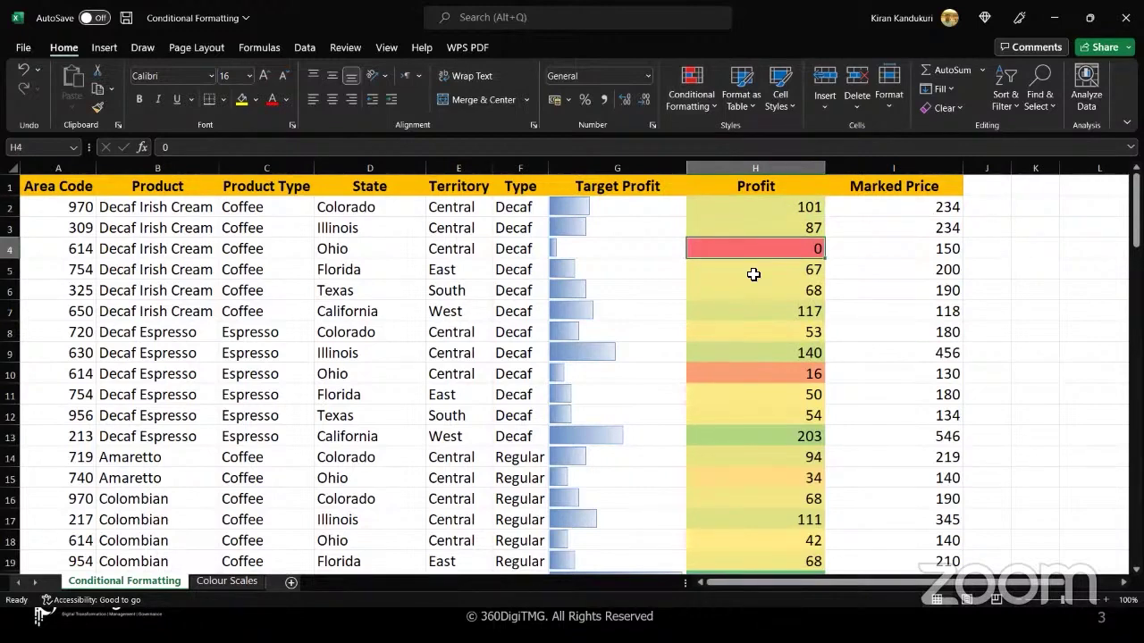
{"action": "scroll", "coordinate": [754, 275], "scroll_direction": "down", "scroll_amount": 2}
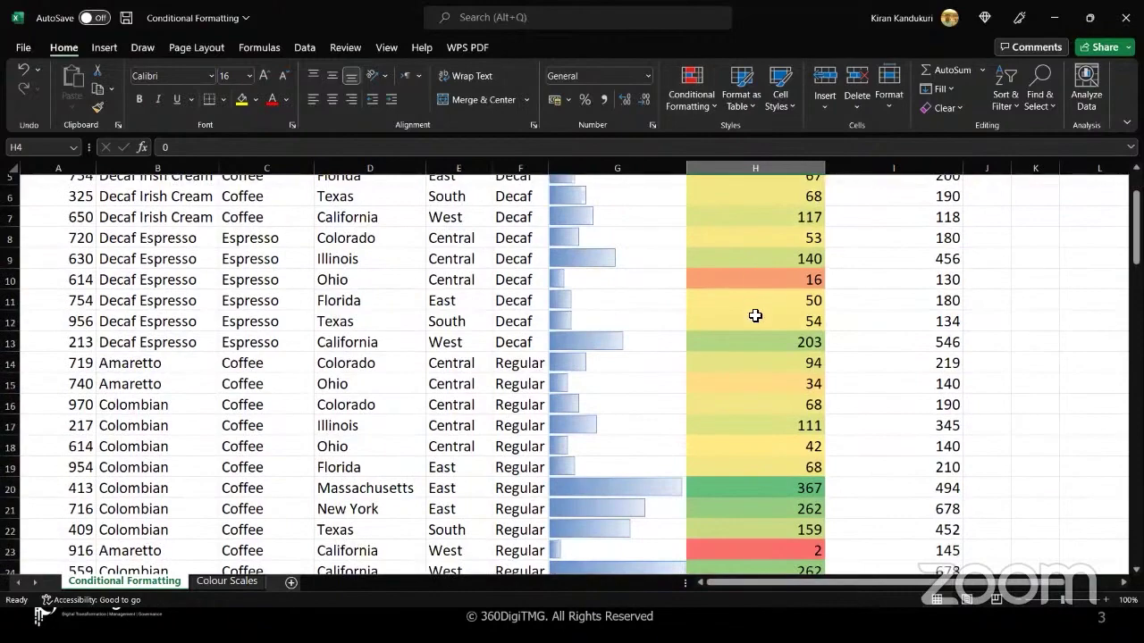
{"action": "scroll", "coordinate": [755, 315], "scroll_direction": "down", "scroll_amount": 2}
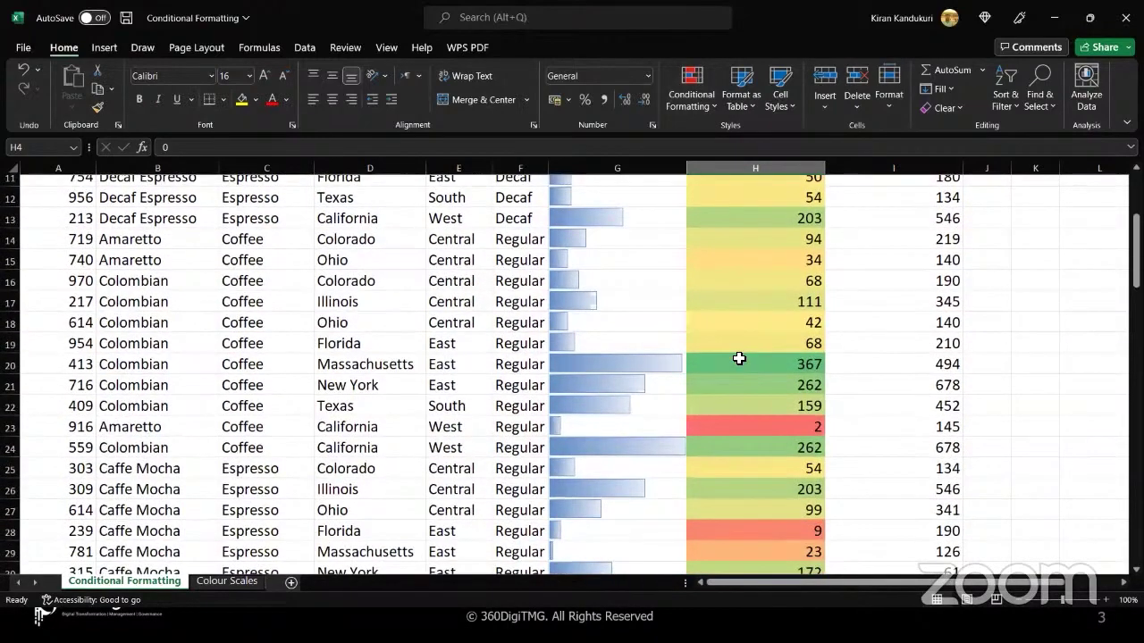
{"action": "left_click", "coordinate": [737, 363]}
{"action": "scroll", "coordinate": [737, 363], "scroll_direction": "down", "scroll_amount": 4}
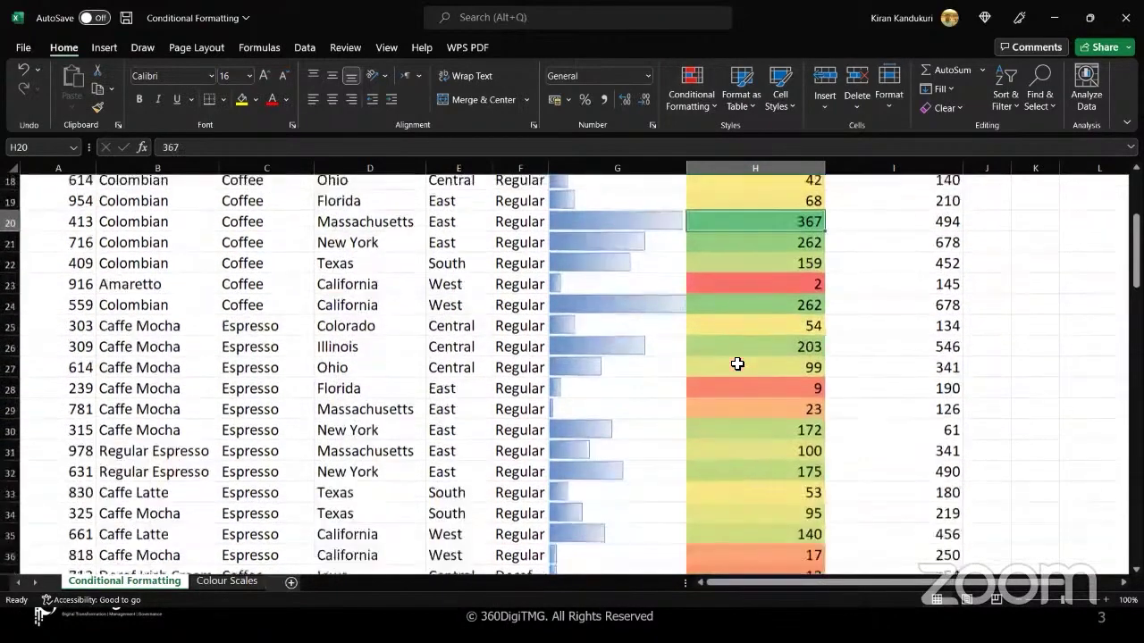
{"action": "scroll", "coordinate": [737, 364], "scroll_direction": "down", "scroll_amount": 2}
{"action": "scroll", "coordinate": [737, 364], "scroll_direction": "up", "scroll_amount": 6}
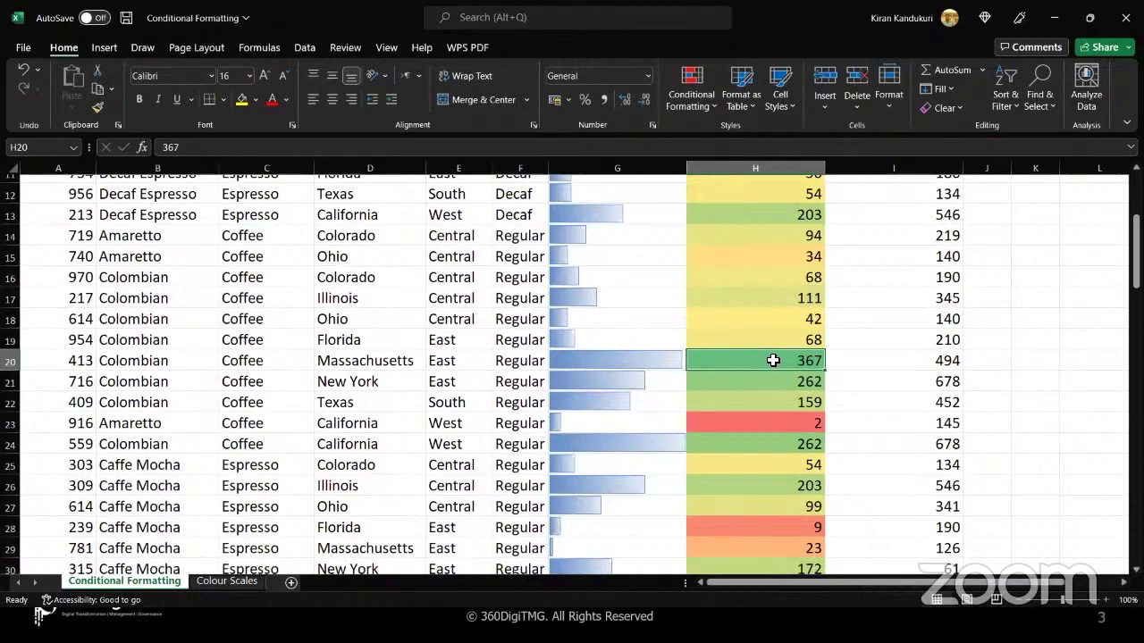
{"action": "scroll", "coordinate": [770, 353], "scroll_direction": "down", "scroll_amount": 1}
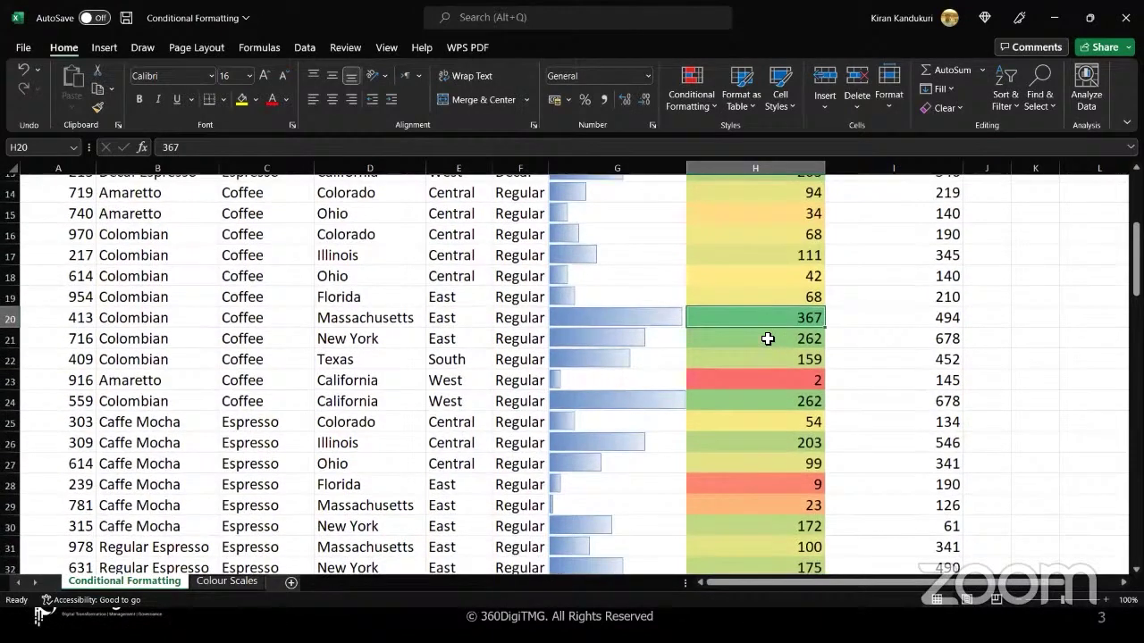
{"action": "left_click", "coordinate": [767, 339]}
{"action": "scroll", "coordinate": [768, 338], "scroll_direction": "down", "scroll_amount": 2}
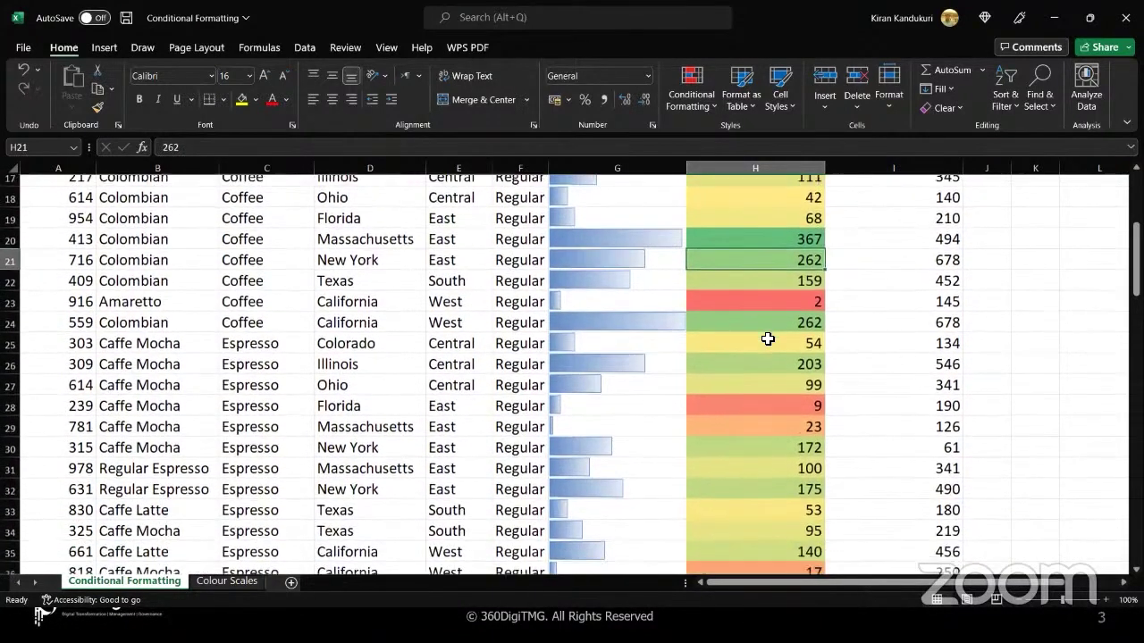
{"action": "scroll", "coordinate": [767, 338], "scroll_direction": "down", "scroll_amount": 4}
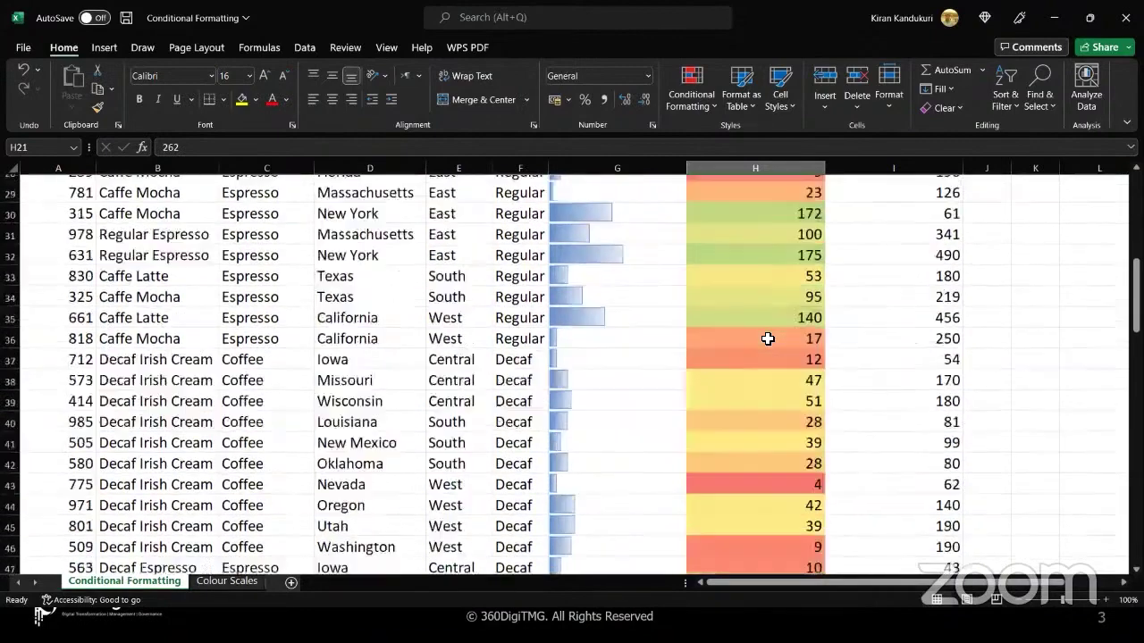
Compare the Profit values 47, 51 and 50, then move to the Colour Scales sheet
{"action": "left_click_drag", "start_coordinate": [755, 361], "coordinate": [757, 400]}
{"action": "scroll", "coordinate": [754, 381], "scroll_direction": "down", "scroll_amount": 2}
{"action": "scroll", "coordinate": [757, 400], "scroll_direction": "down", "scroll_amount": 5}
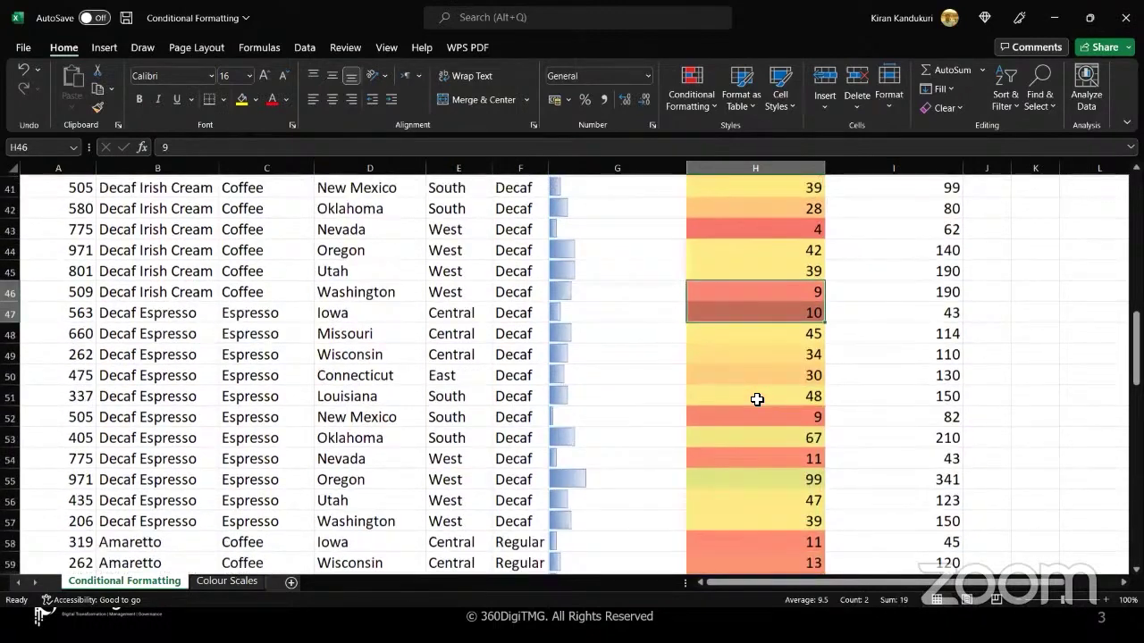
{"action": "scroll", "coordinate": [757, 399], "scroll_direction": "down", "scroll_amount": 4}
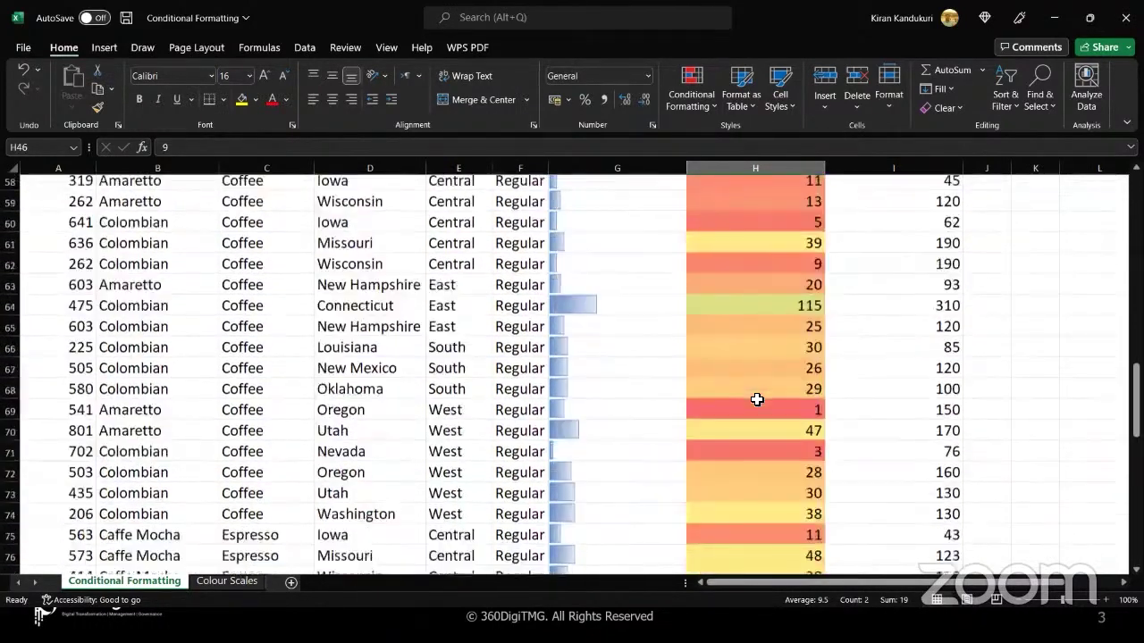
{"action": "scroll", "coordinate": [757, 399], "scroll_direction": "down", "scroll_amount": 3}
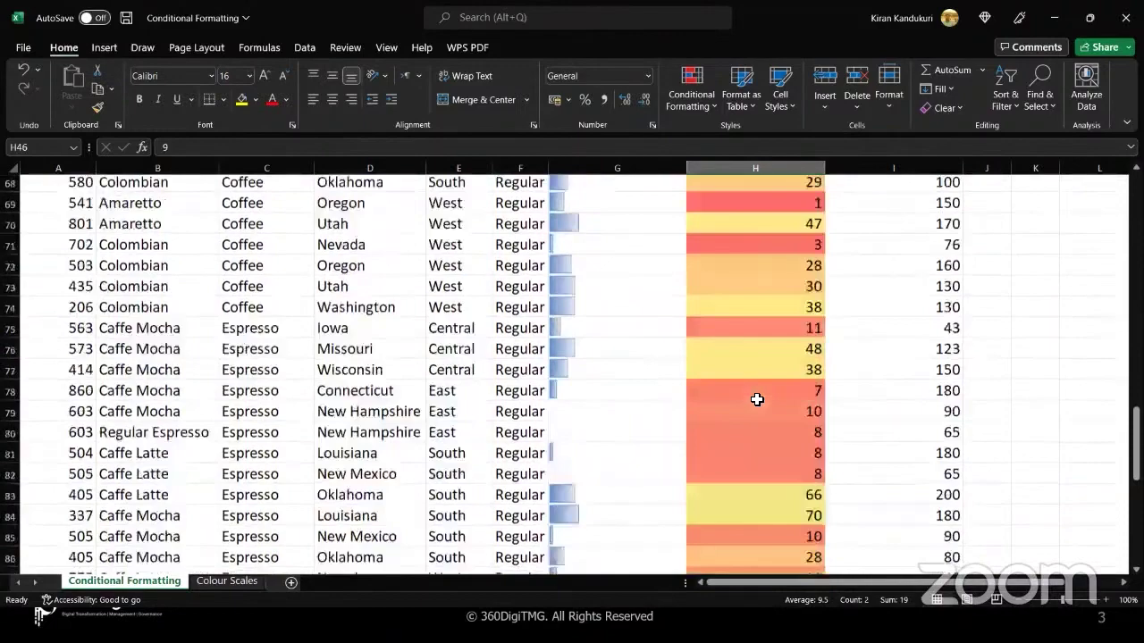
{"action": "scroll", "coordinate": [757, 399], "scroll_direction": "up", "scroll_amount": 6}
{"action": "scroll", "coordinate": [757, 399], "scroll_direction": "up", "scroll_amount": 15}
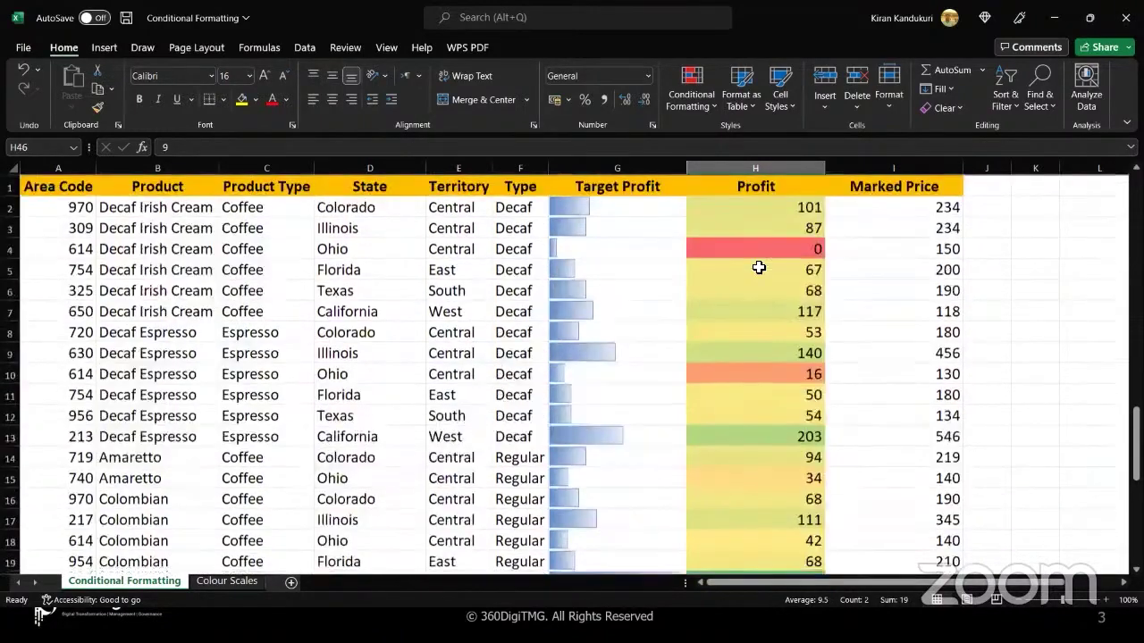
{"action": "left_click", "coordinate": [753, 387]}
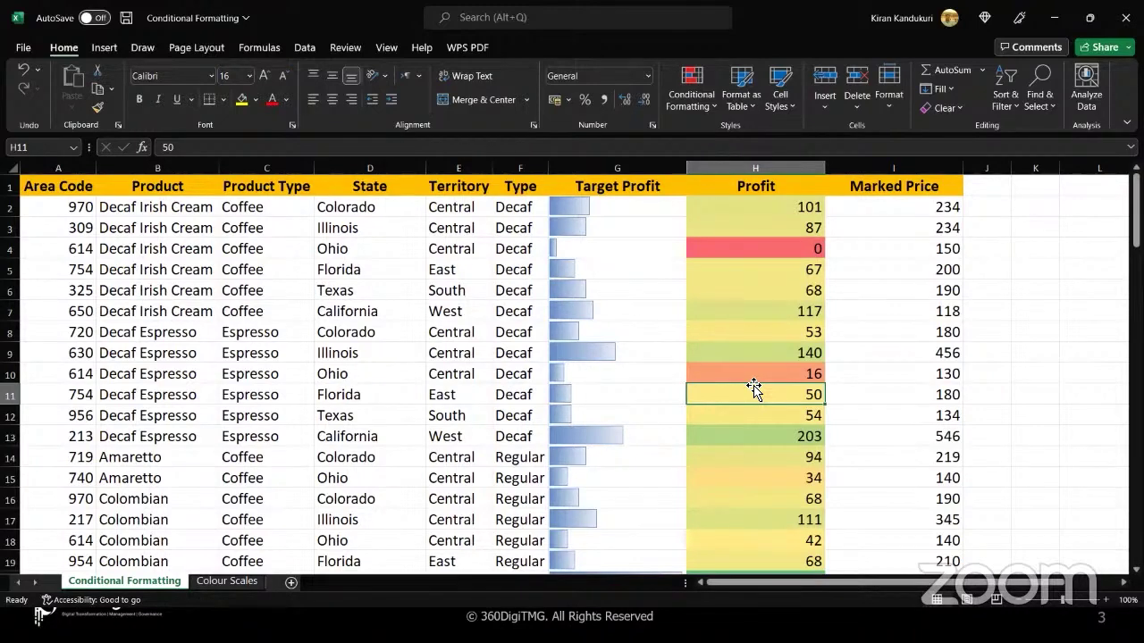
{"action": "left_click", "coordinate": [226, 585]}
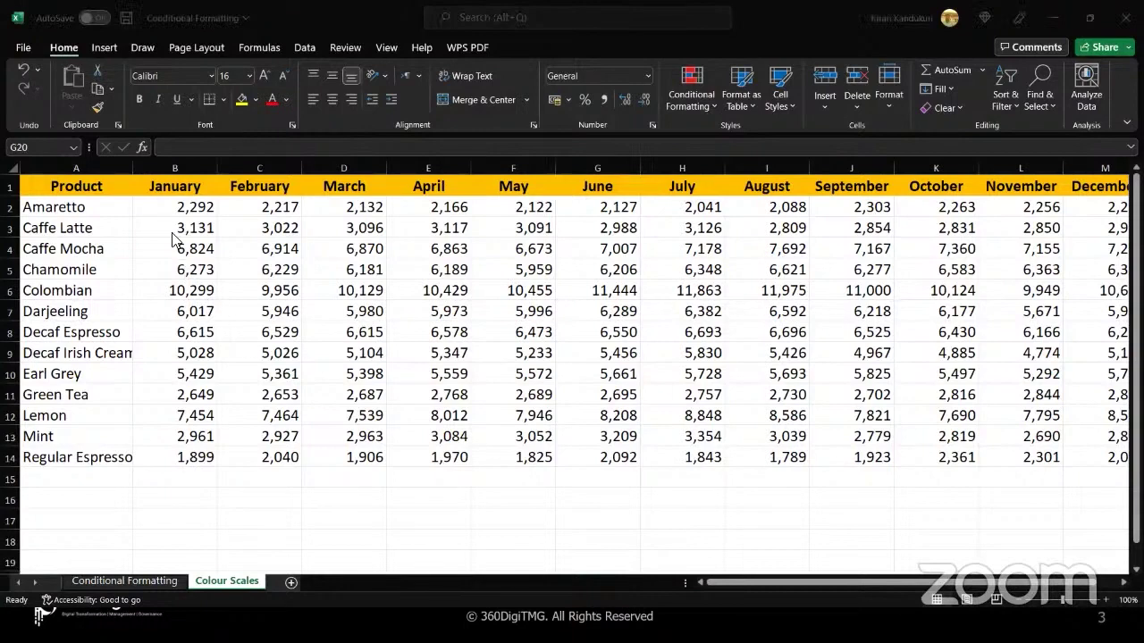
Select the product rows and the block of monthly sales to show the table's extent
{"action": "left_click", "coordinate": [6, 212]}
{"action": "left_click", "coordinate": [7, 228]}
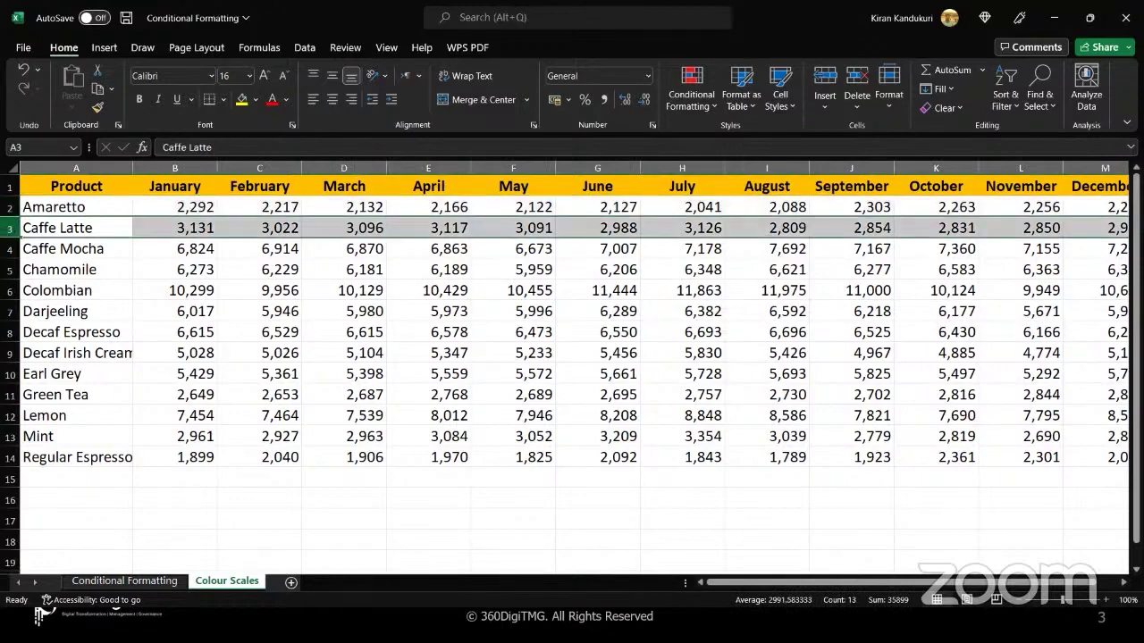
{"action": "left_click_drag", "start_coordinate": [90, 207], "coordinate": [102, 455]}
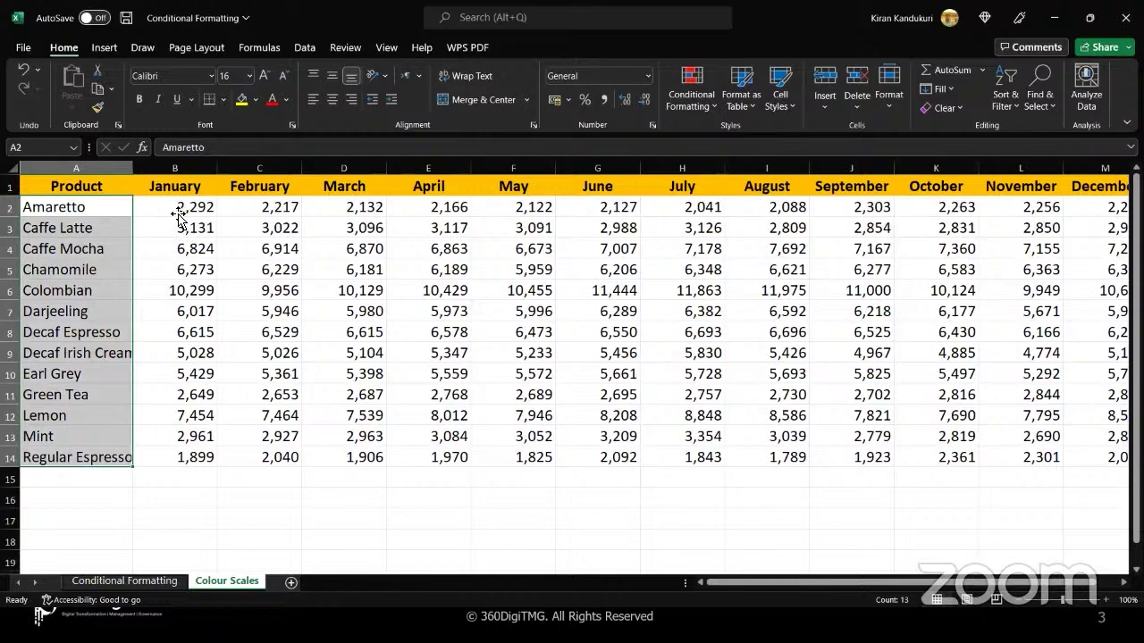
{"action": "left_click_drag", "start_coordinate": [179, 214], "coordinate": [1068, 466]}
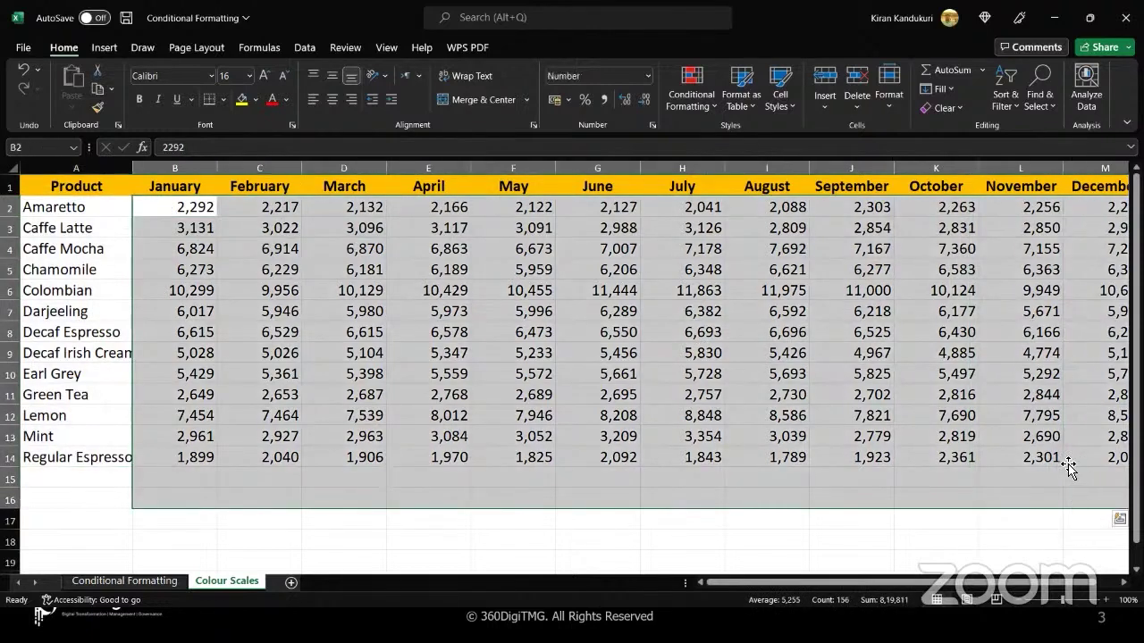
{"action": "left_click", "coordinate": [1063, 472]}
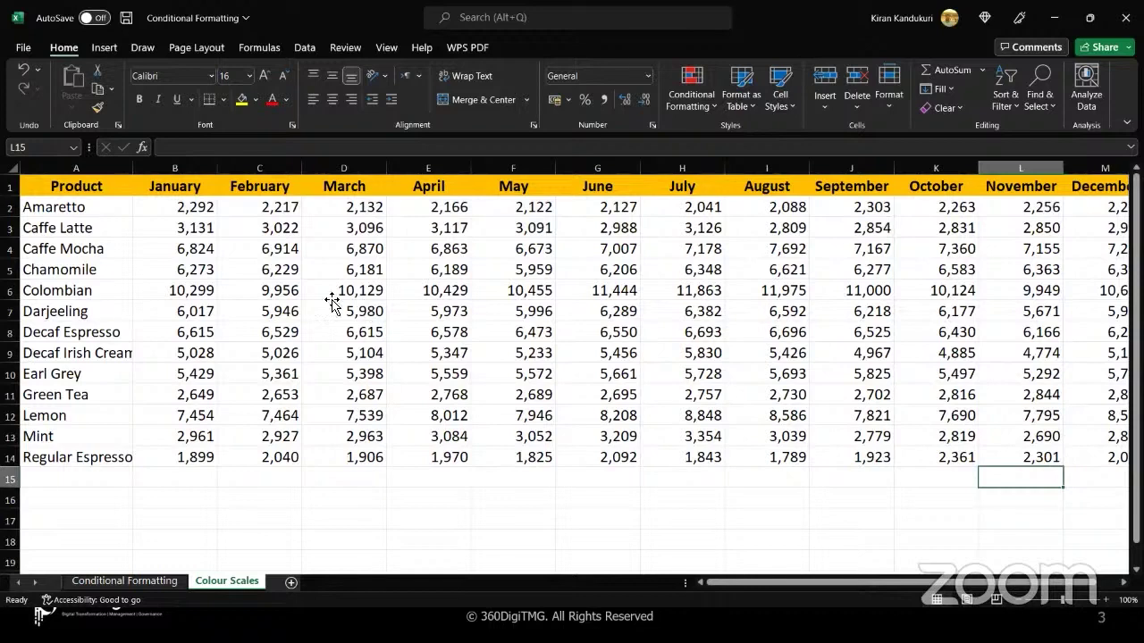
Start at Amaretto's January sales in B2 and extend the selection through December
{"action": "left_click", "coordinate": [153, 300]}
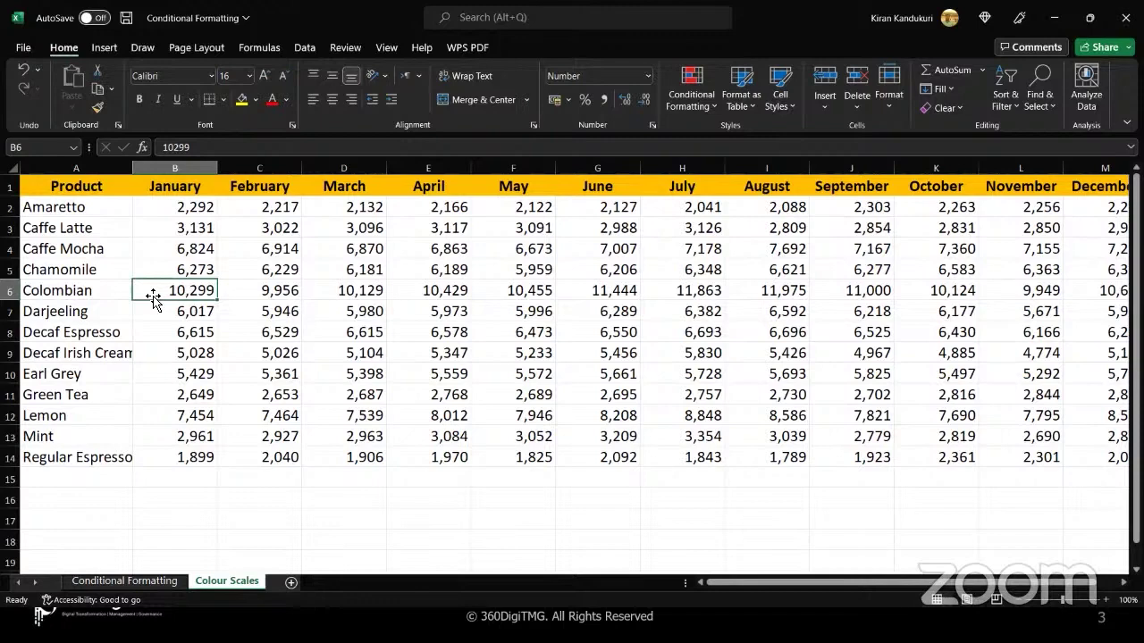
{"action": "left_click", "coordinate": [176, 214]}
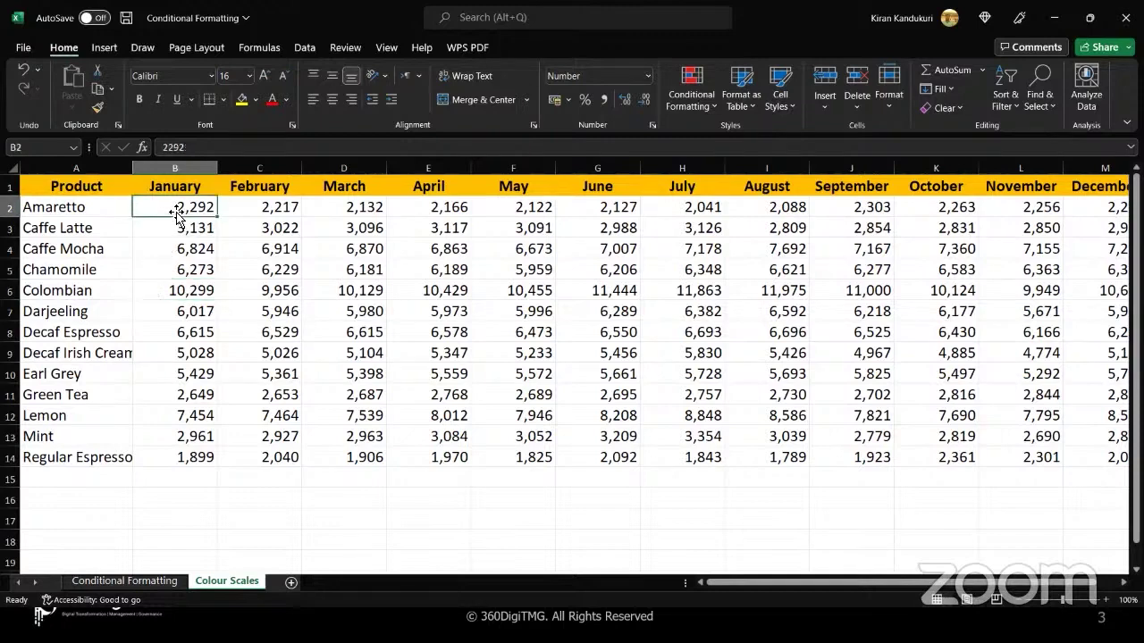
{"action": "key", "text": "ctrl+shift+Right"}
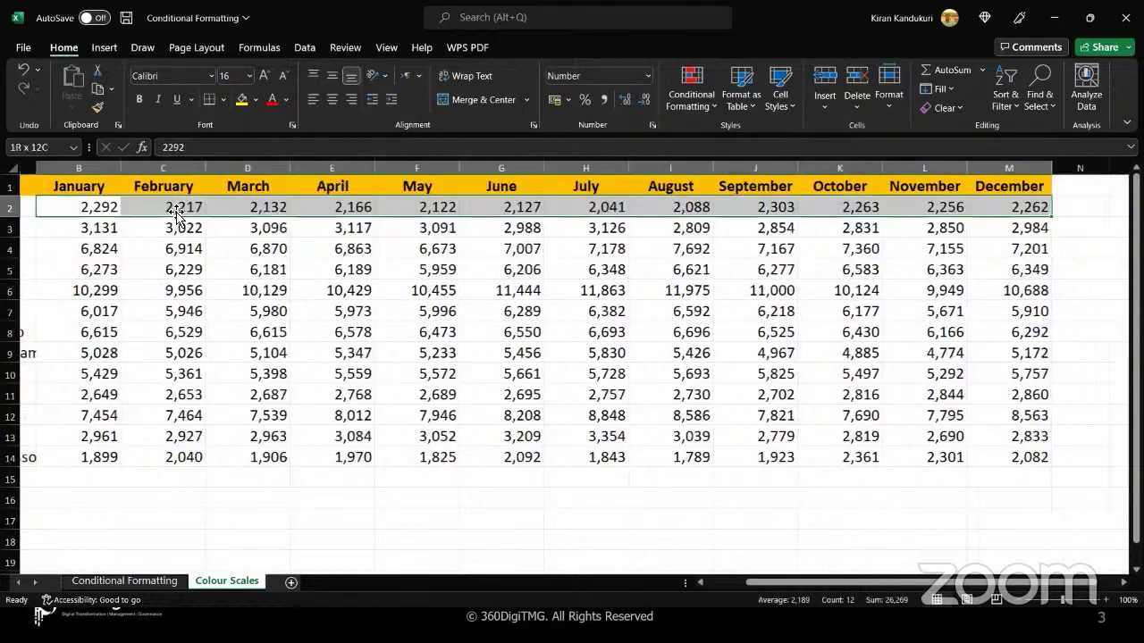
Extend the selection to B2:M14 and apply the Green - Yellow - Red Color Scale
{"action": "key", "text": "ctrl+shift+Down"}
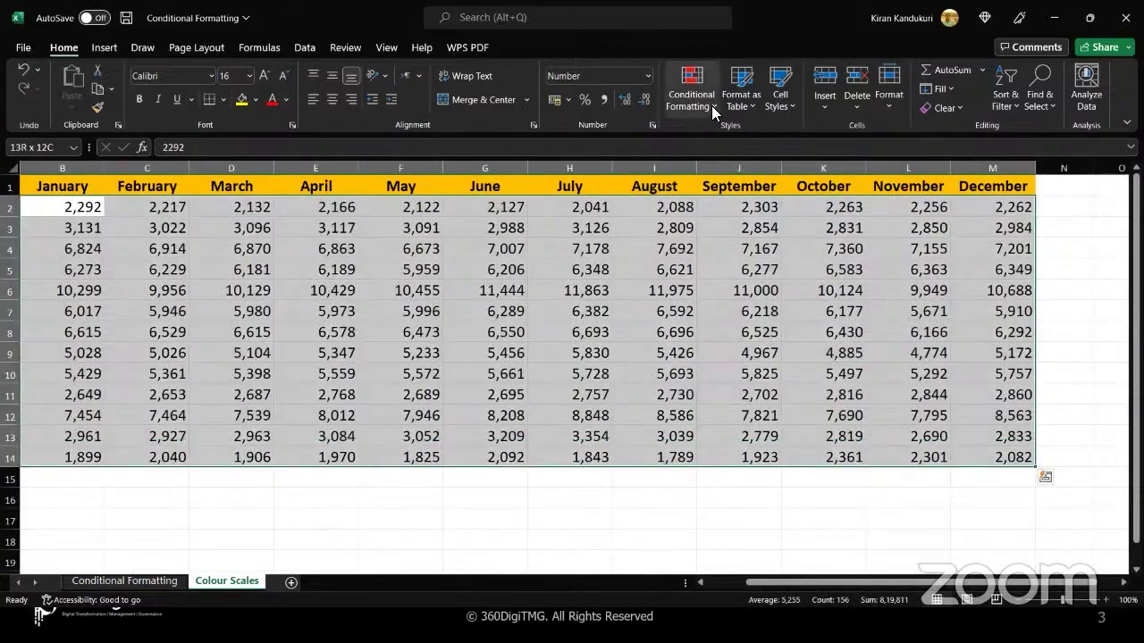
{"action": "left_click", "coordinate": [712, 105]}
{"action": "mouse_move", "coordinate": [739, 245]}
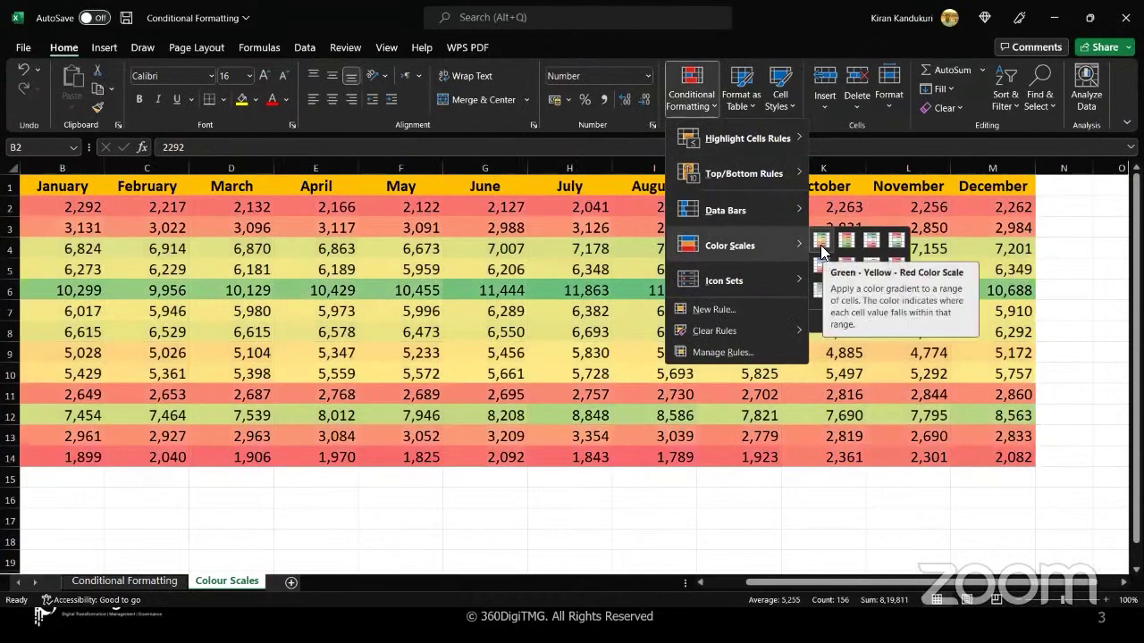
{"action": "left_click", "coordinate": [820, 245]}
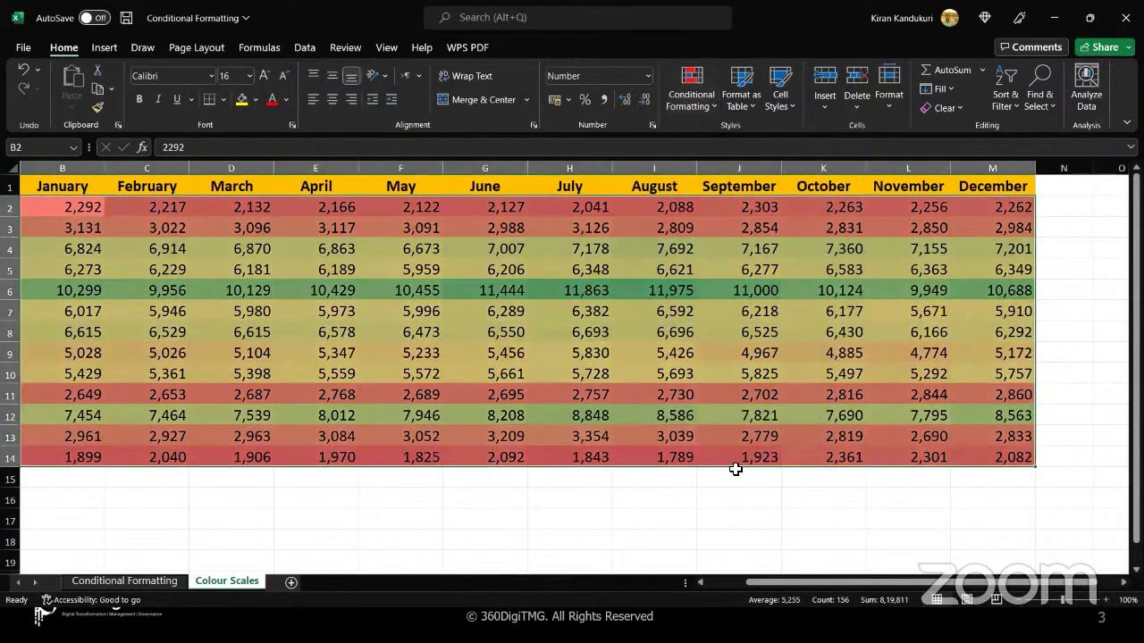
{"action": "left_click", "coordinate": [637, 482]}
Compare the shading across the Regular Espresso, Mint, Green Tea and Colombian rows
{"action": "key", "text": "Left"}
{"action": "key", "text": "Left"}
{"action": "key", "text": "Left"}
{"action": "key", "text": "Left"}
{"action": "key", "text": "Left"}
{"action": "key", "text": "Left"}
{"action": "key", "text": "Left"}
{"action": "key", "text": "Left"}
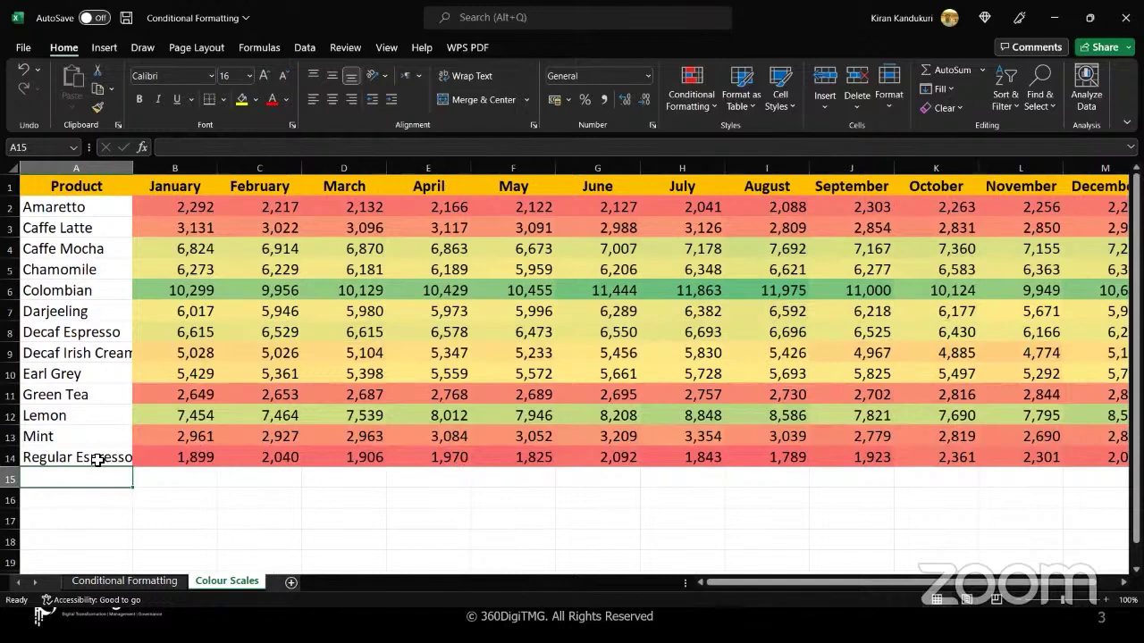
{"action": "left_click", "coordinate": [11, 456]}
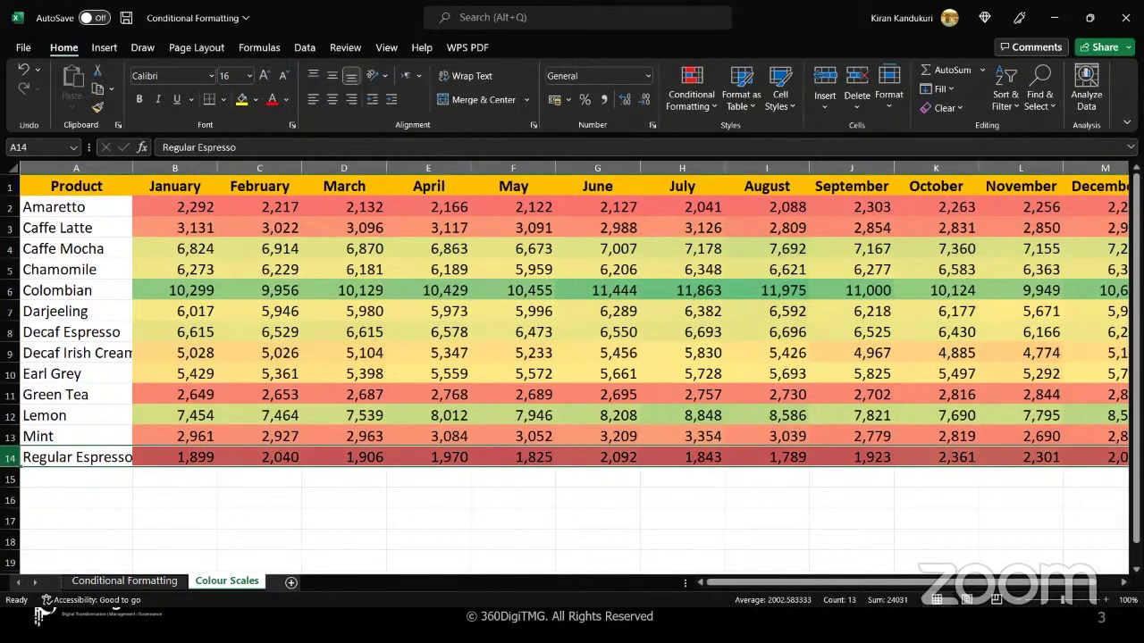
{"action": "left_click", "coordinate": [11, 436]}
{"action": "left_click", "coordinate": [10, 394]}
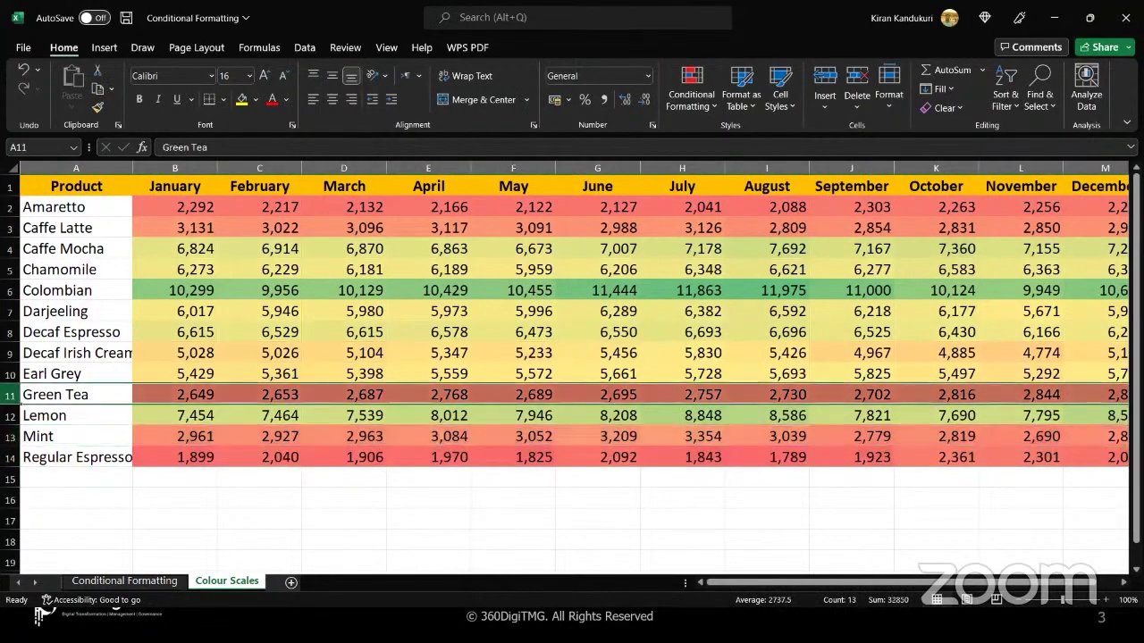
{"action": "left_click", "coordinate": [10, 291]}
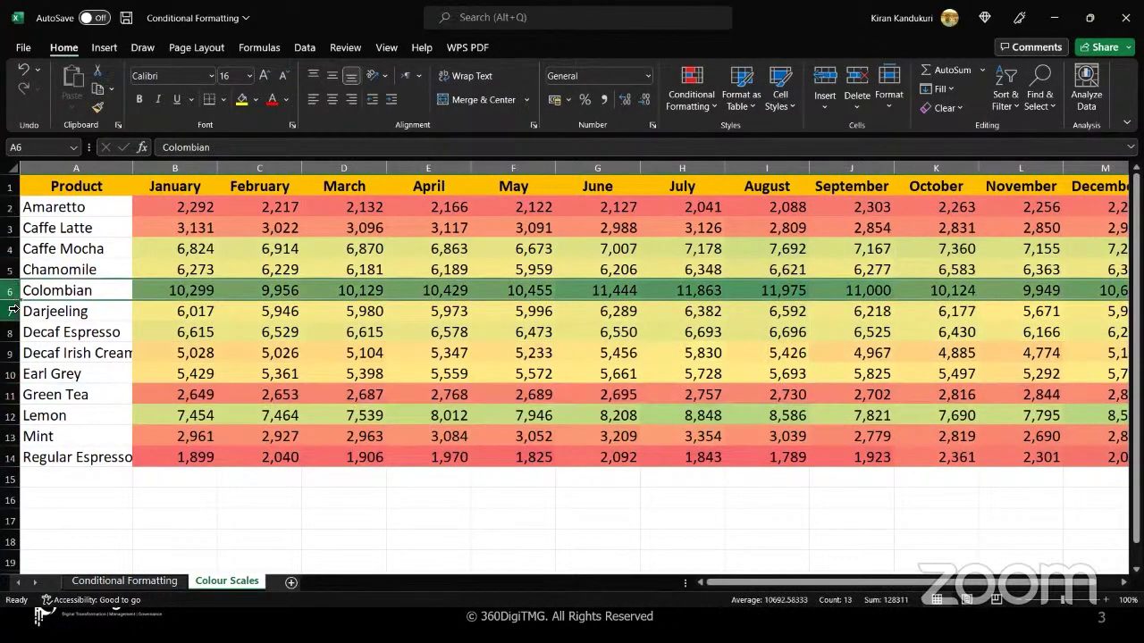
{"action": "left_click", "coordinate": [13, 417]}
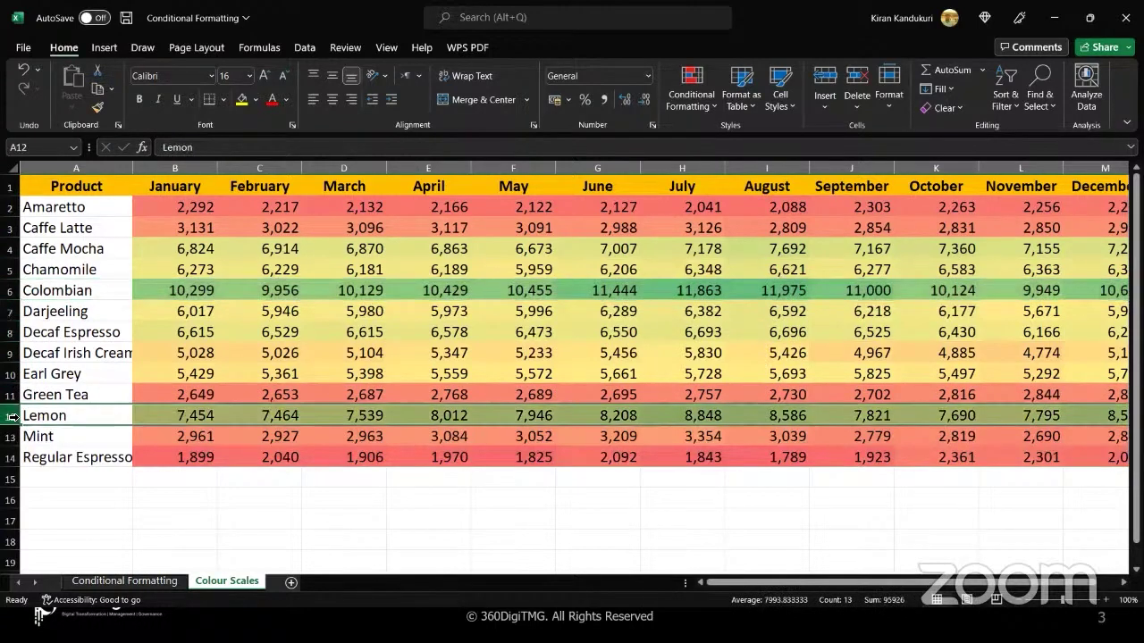
{"action": "left_click", "coordinate": [11, 250]}
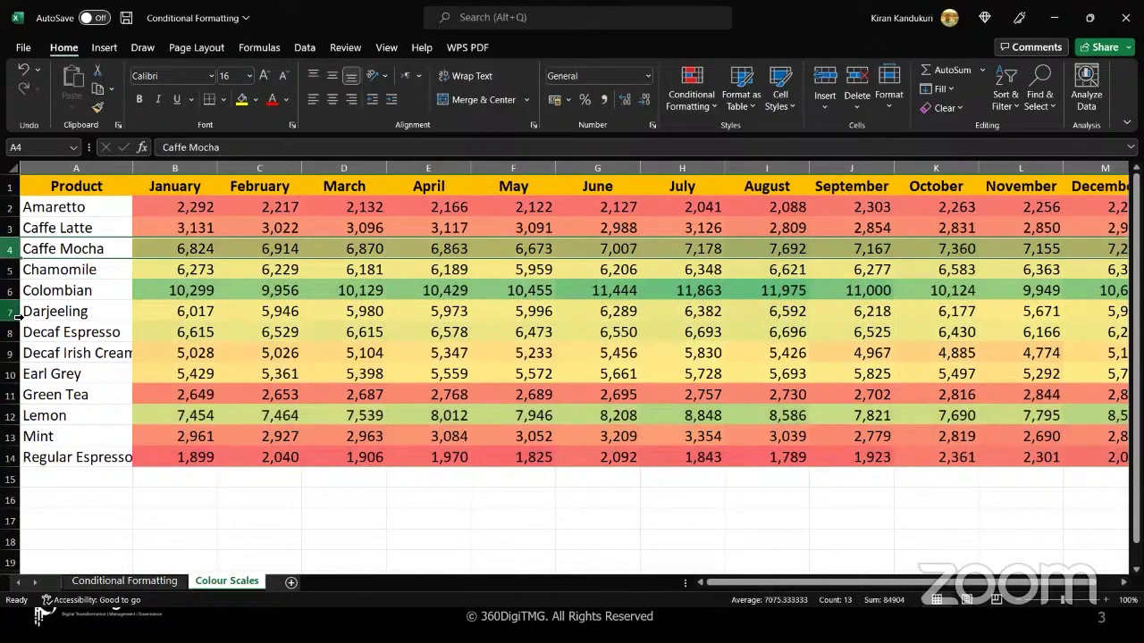
{"action": "left_click_drag", "start_coordinate": [14, 295], "coordinate": [17, 353]}
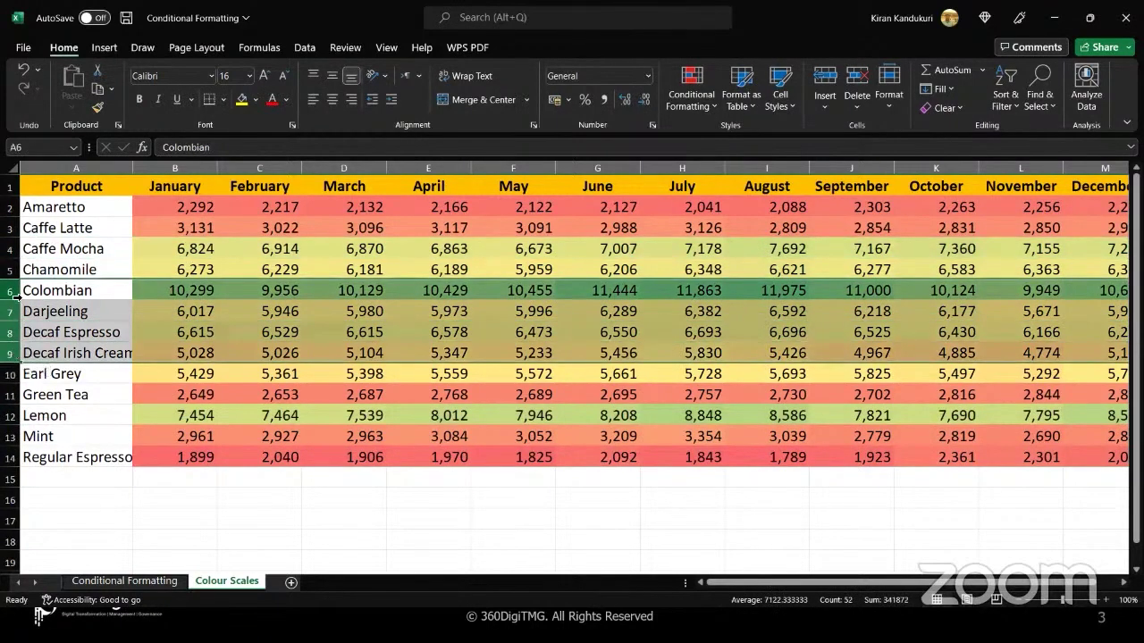
{"action": "left_click", "coordinate": [76, 206]}
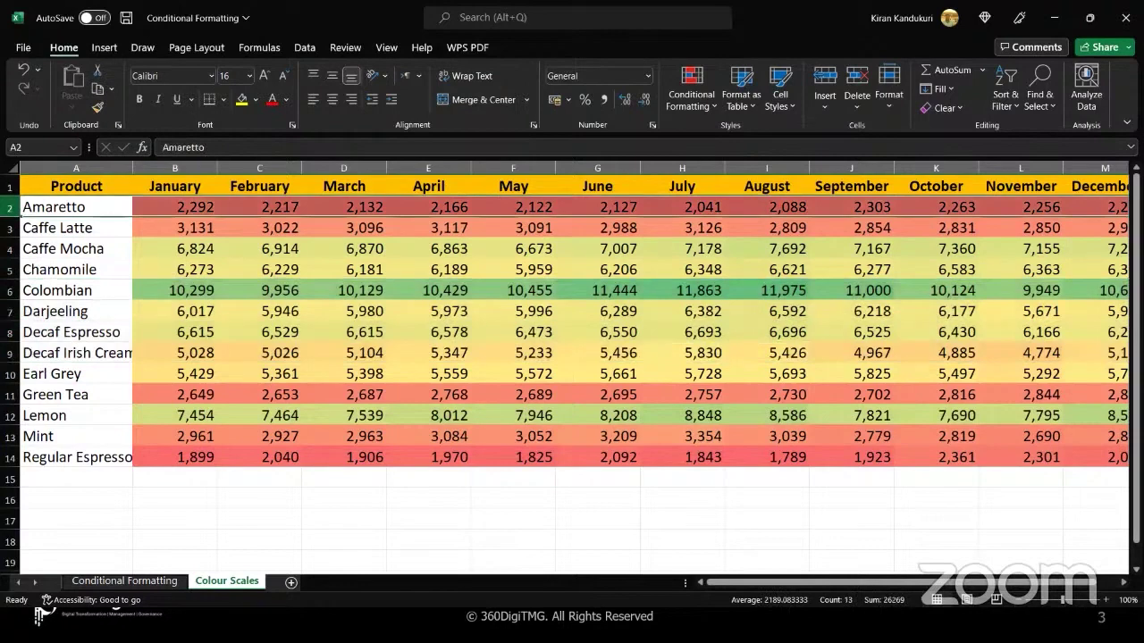
{"action": "left_click", "coordinate": [14, 459]}
{"action": "left_click", "coordinate": [11, 436]}
{"action": "left_click", "coordinate": [11, 394]}
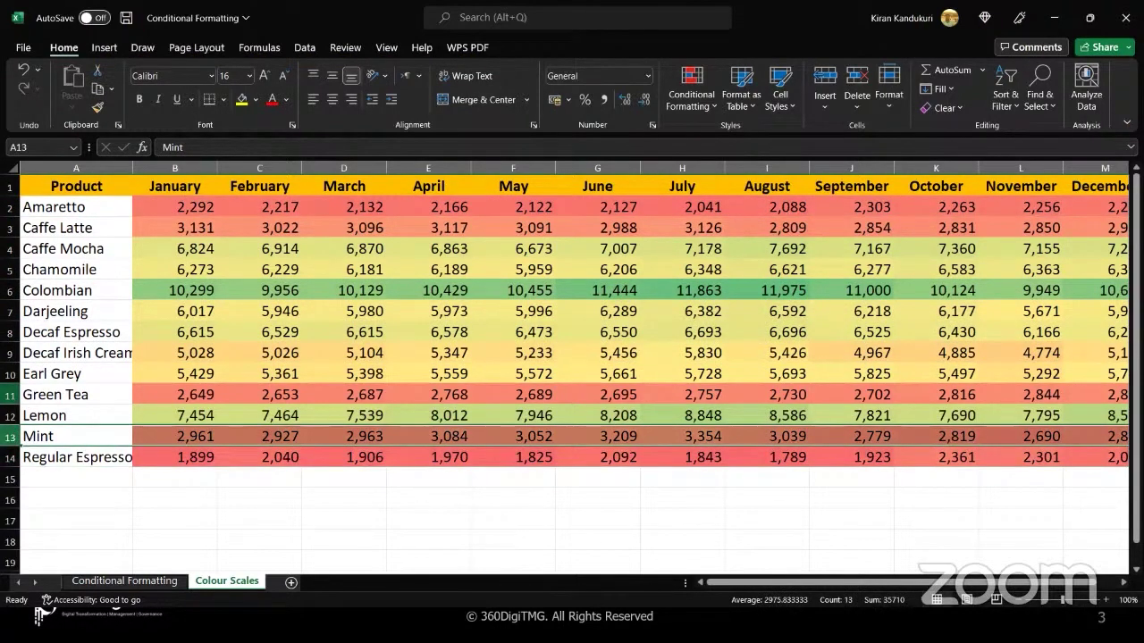
{"action": "left_click", "coordinate": [326, 494]}
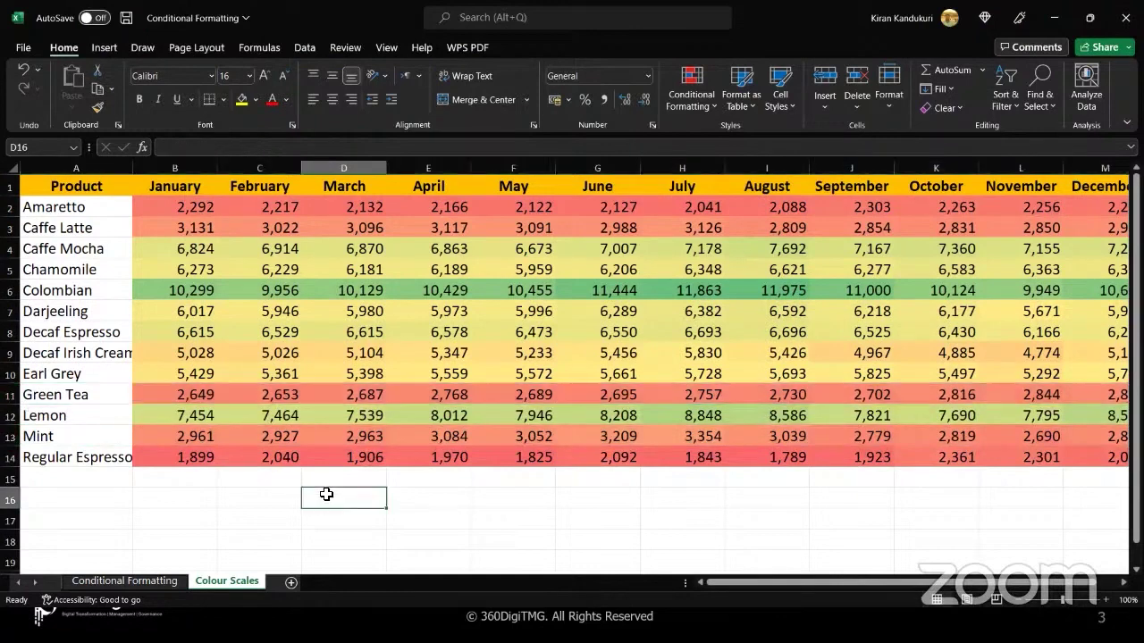
{"action": "scroll", "coordinate": [326, 494], "scroll_direction": "right", "scroll_amount": 2}
{"action": "scroll", "coordinate": [327, 494], "scroll_direction": "left", "scroll_amount": 2}
{"action": "left_click", "coordinate": [271, 506]}
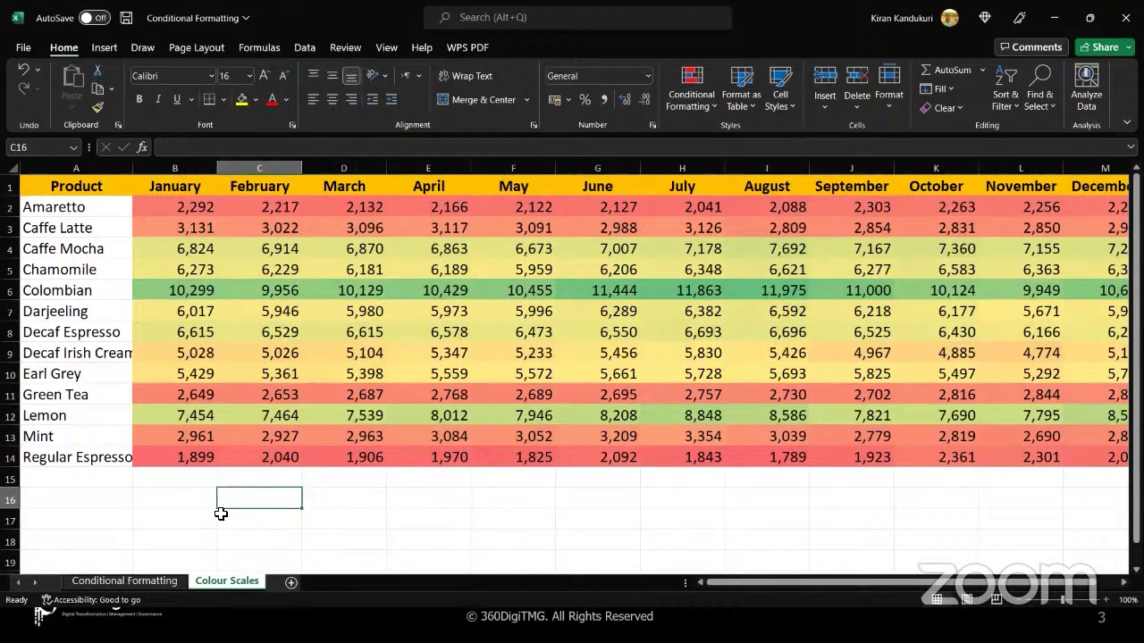
Go back to the Conditional Formatting sheet and preview the Icon Sets gallery
{"action": "left_click", "coordinate": [142, 579]}
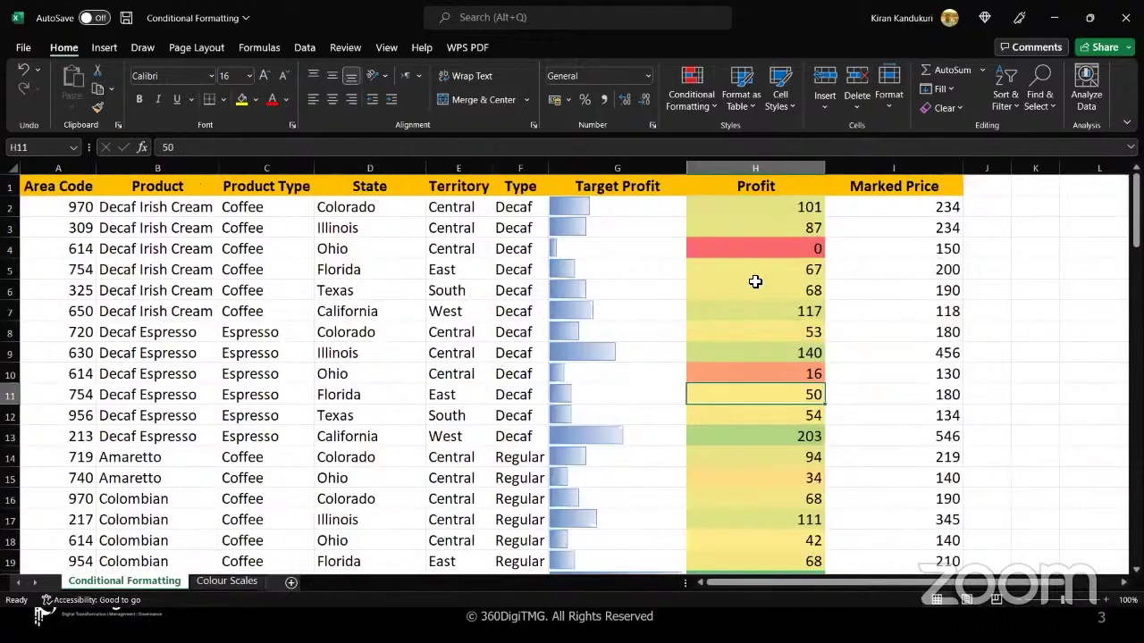
{"action": "left_click", "coordinate": [227, 581]}
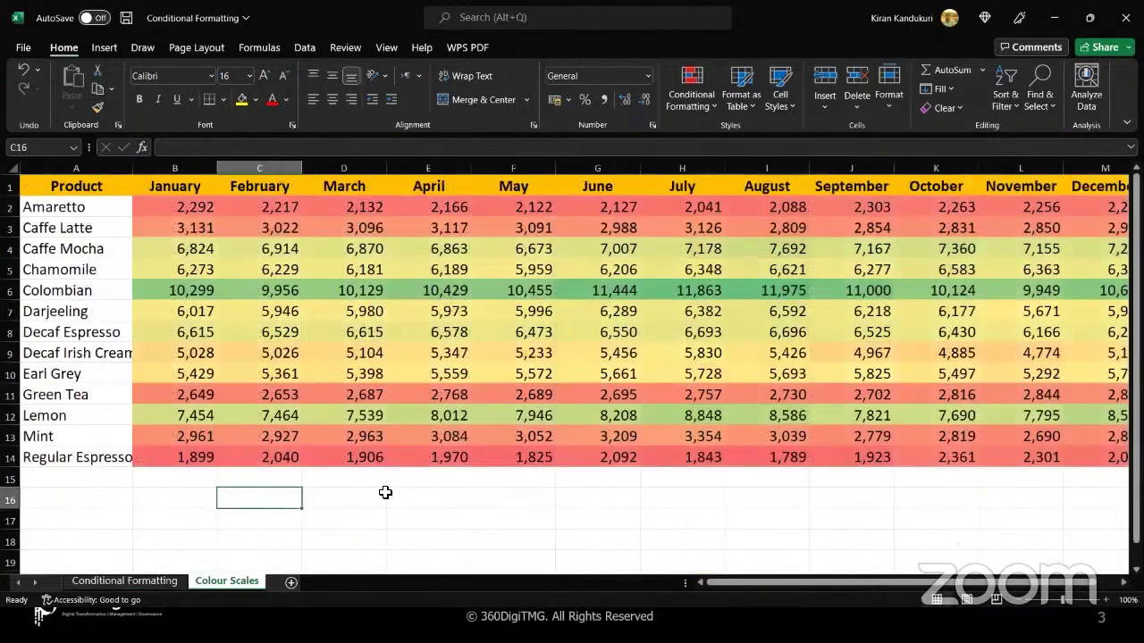
{"action": "left_click", "coordinate": [156, 583]}
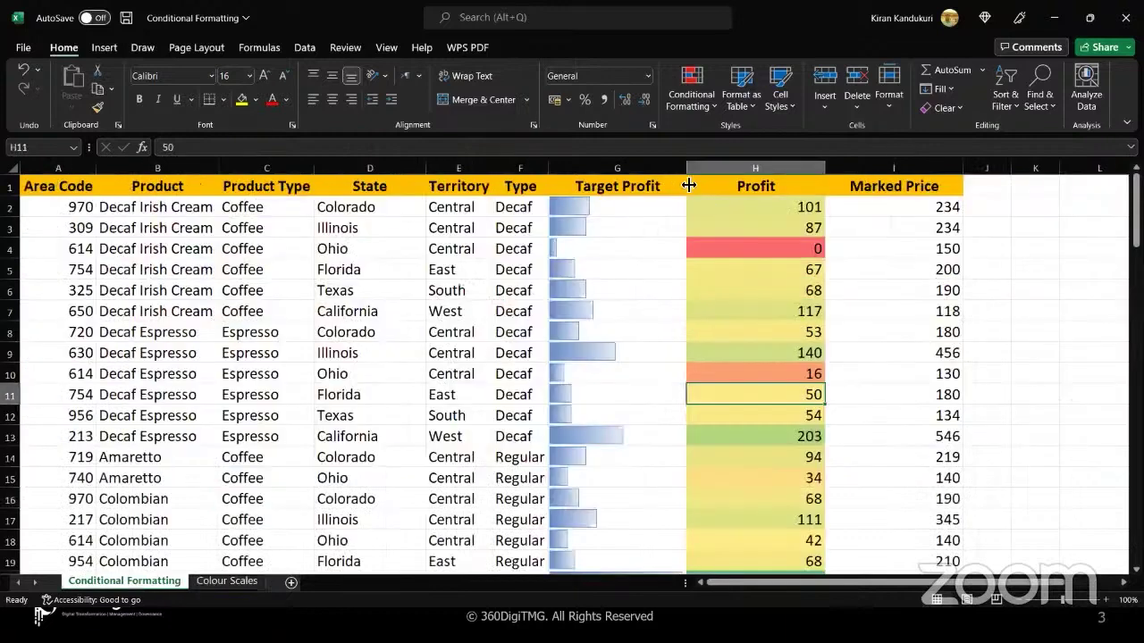
{"action": "left_click", "coordinate": [715, 106]}
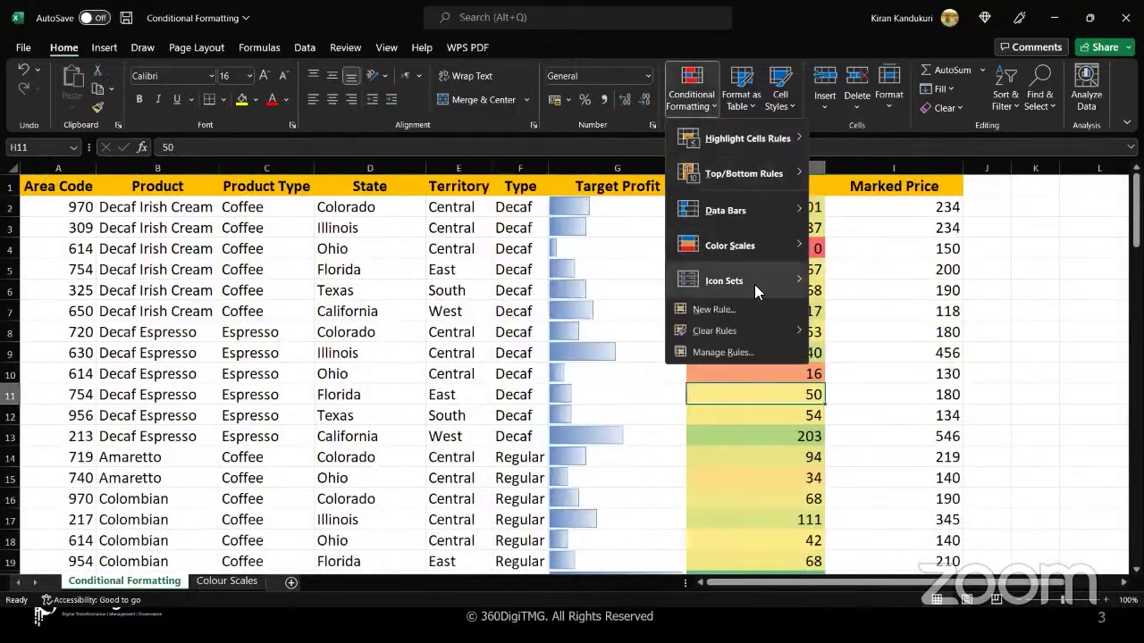
{"action": "mouse_move", "coordinate": [755, 286]}
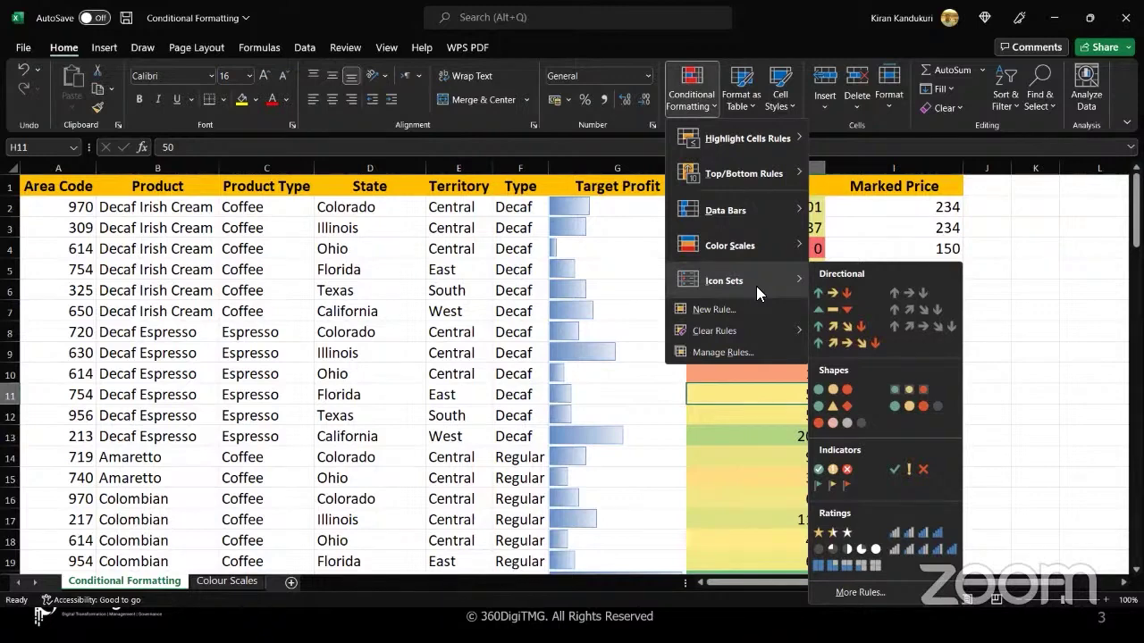
Dismiss the Icon Sets menu, review Profit cells H2:H11, then go to the Colour Scales sheet
{"action": "key", "text": "Escape"}
{"action": "key", "text": "Escape"}
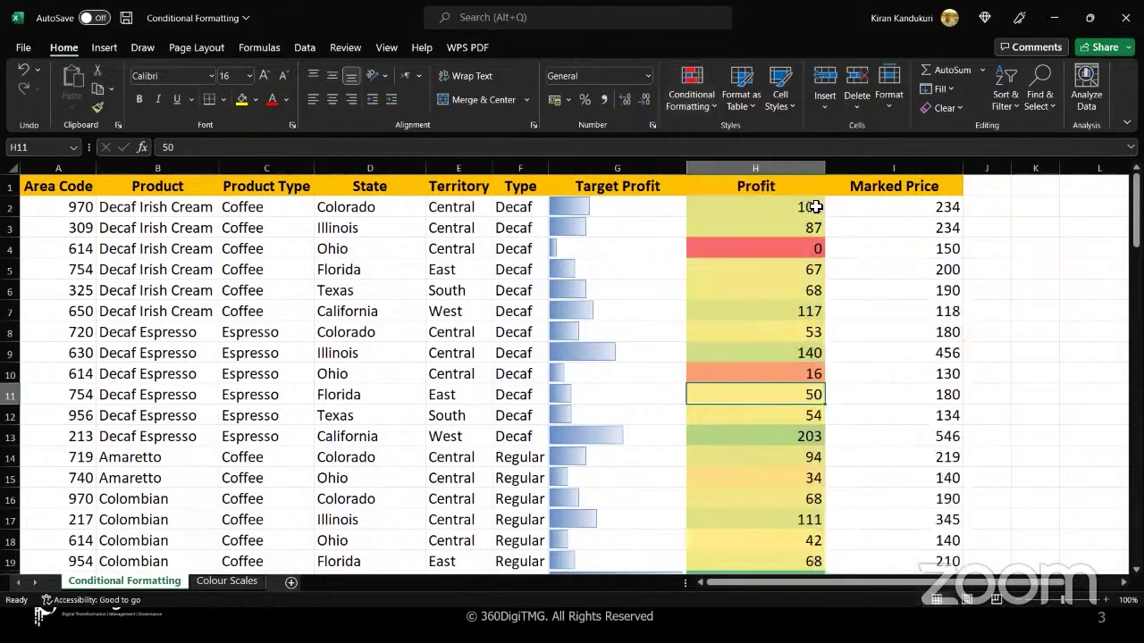
{"action": "left_click_drag", "start_coordinate": [778, 210], "coordinate": [778, 393]}
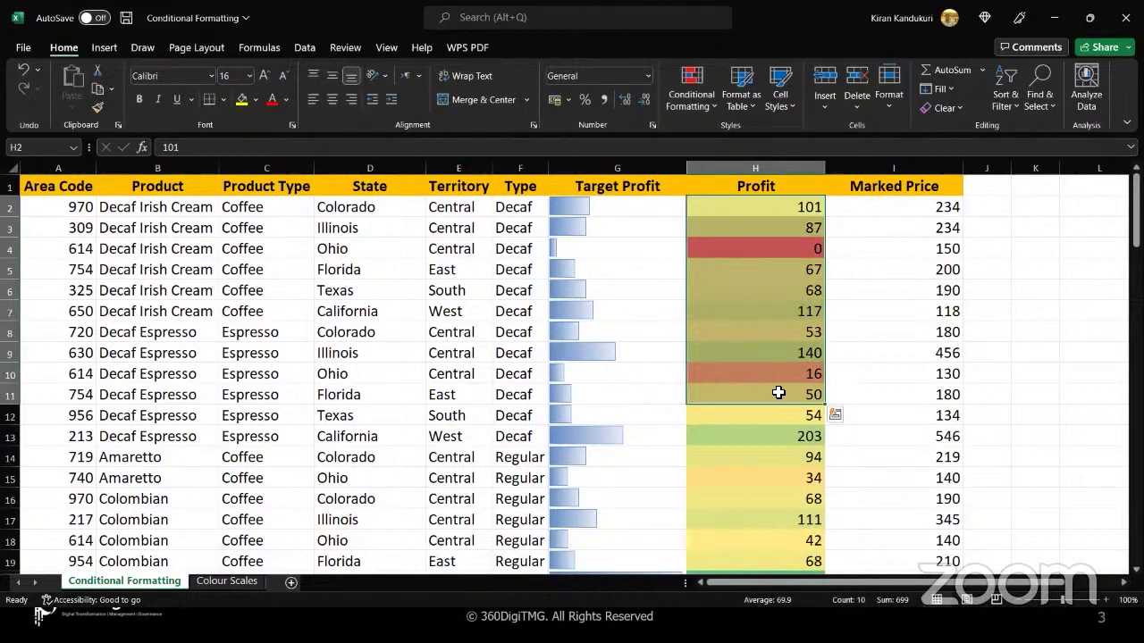
{"action": "left_click", "coordinate": [774, 209]}
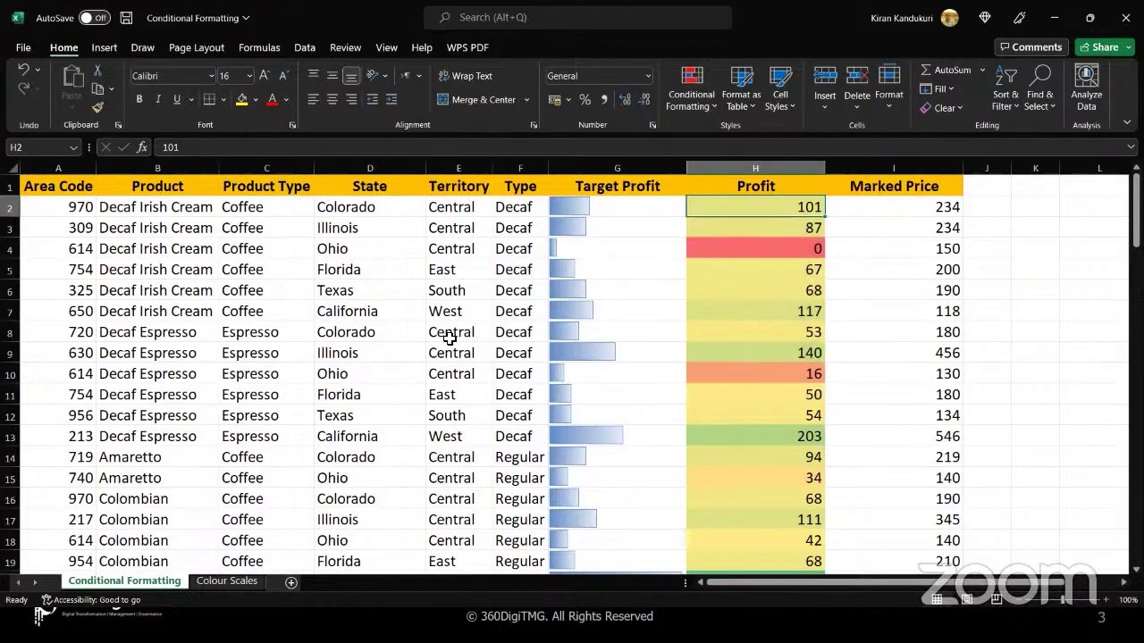
{"action": "left_click", "coordinate": [223, 581]}
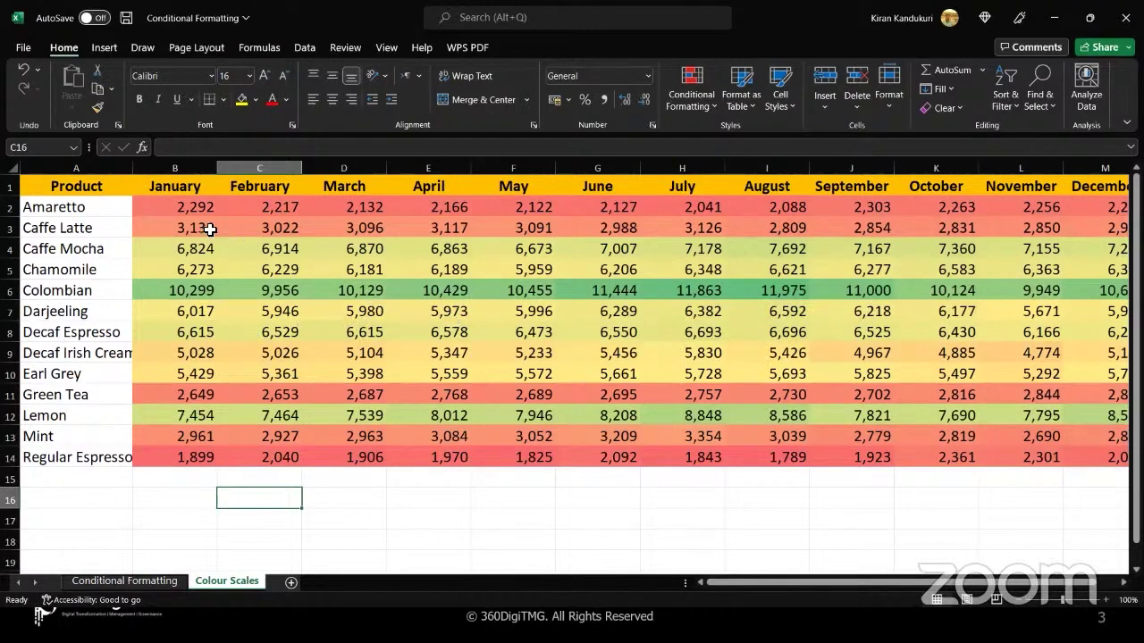
{"action": "left_click", "coordinate": [180, 210]}
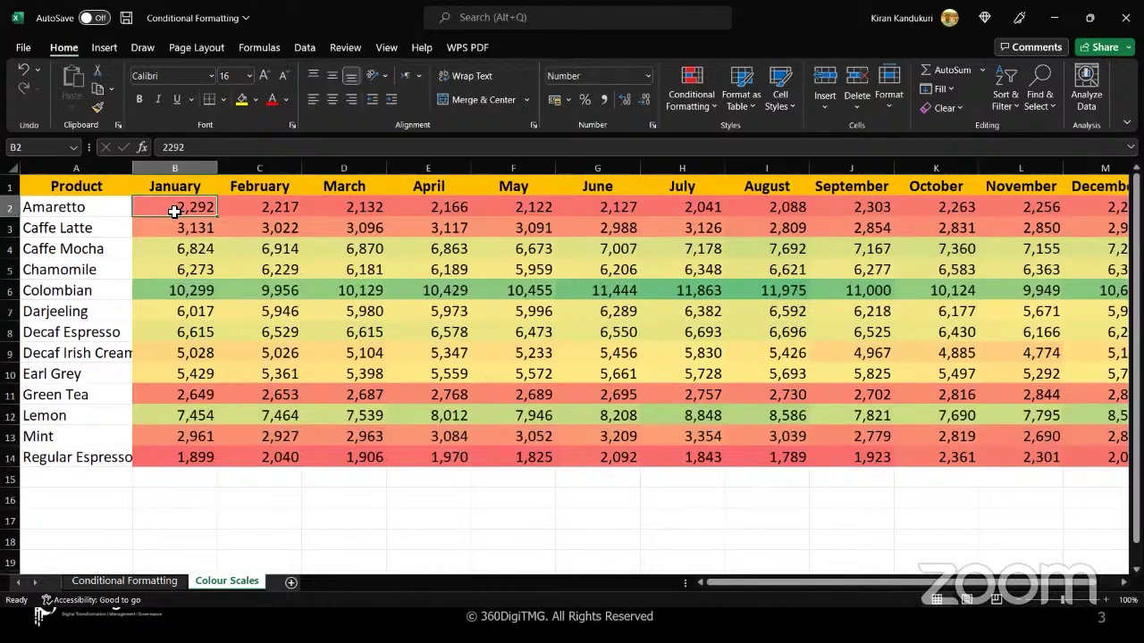
{"action": "left_click_drag", "start_coordinate": [175, 210], "coordinate": [1099, 458]}
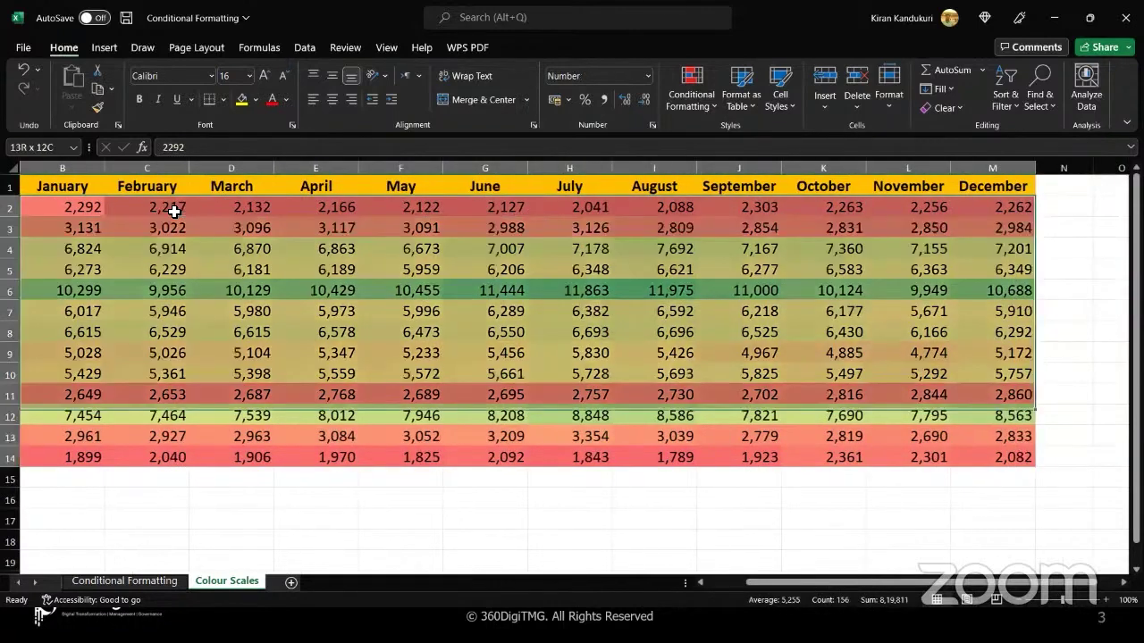
{"action": "left_click", "coordinate": [365, 490]}
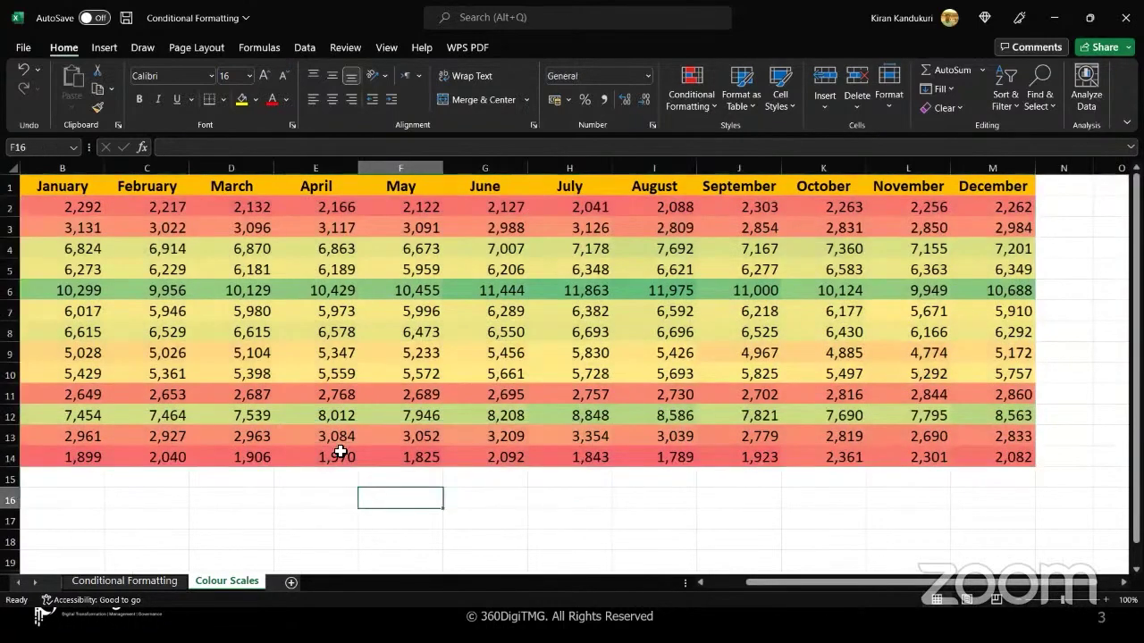
{"action": "left_click_drag", "start_coordinate": [297, 412], "coordinate": [759, 413]}
{"action": "left_click", "coordinate": [689, 416]}
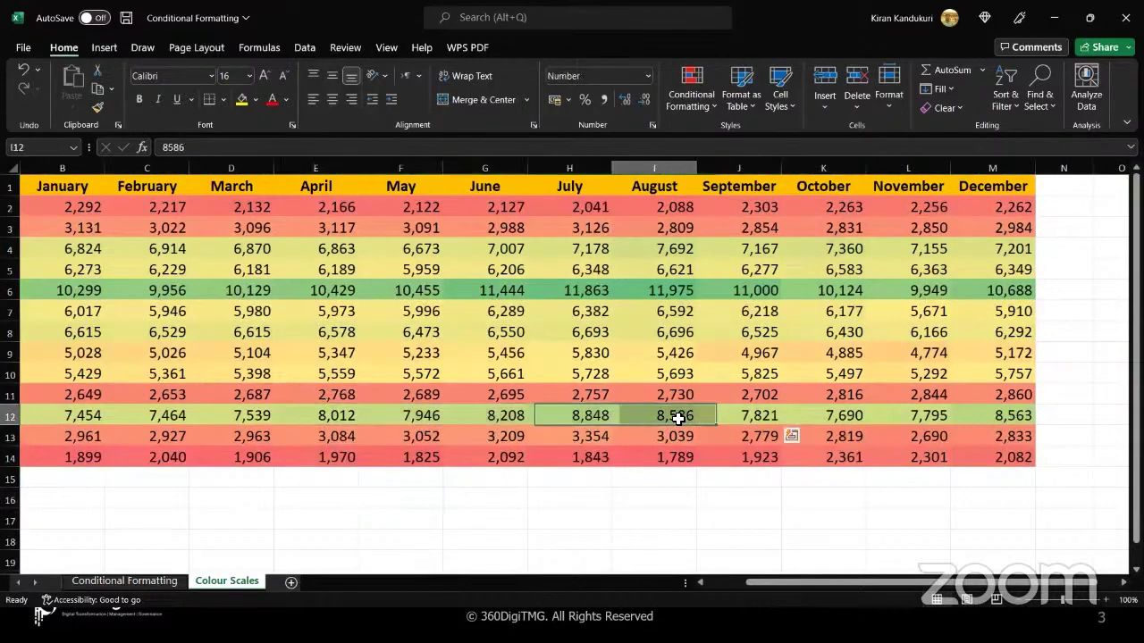
{"action": "left_click", "coordinate": [661, 499]}
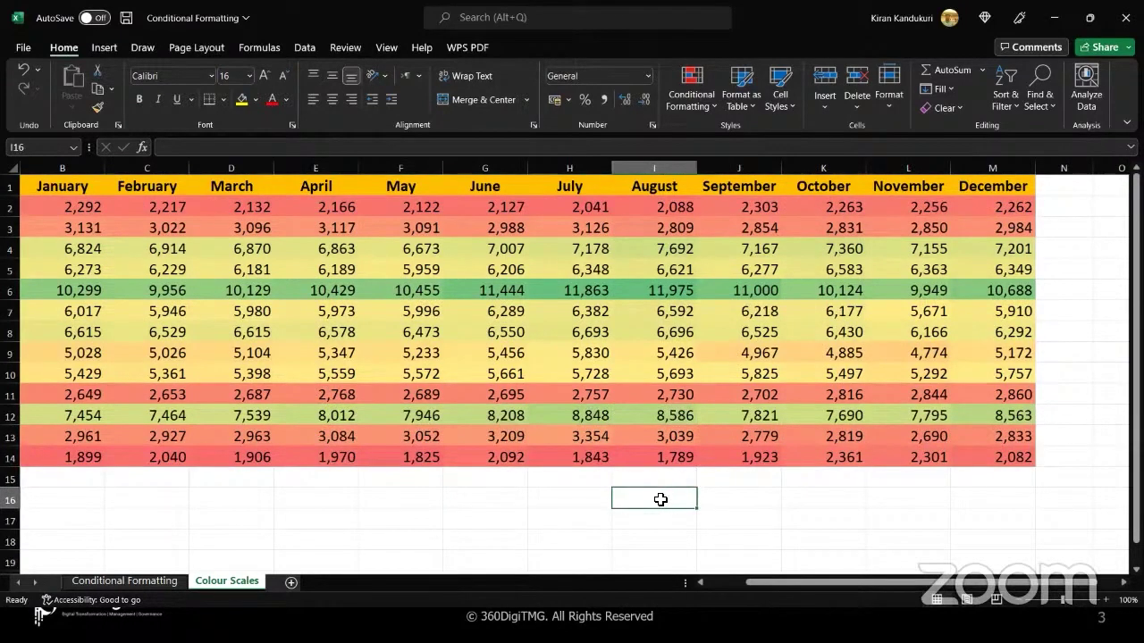
{"action": "left_click", "coordinate": [641, 415]}
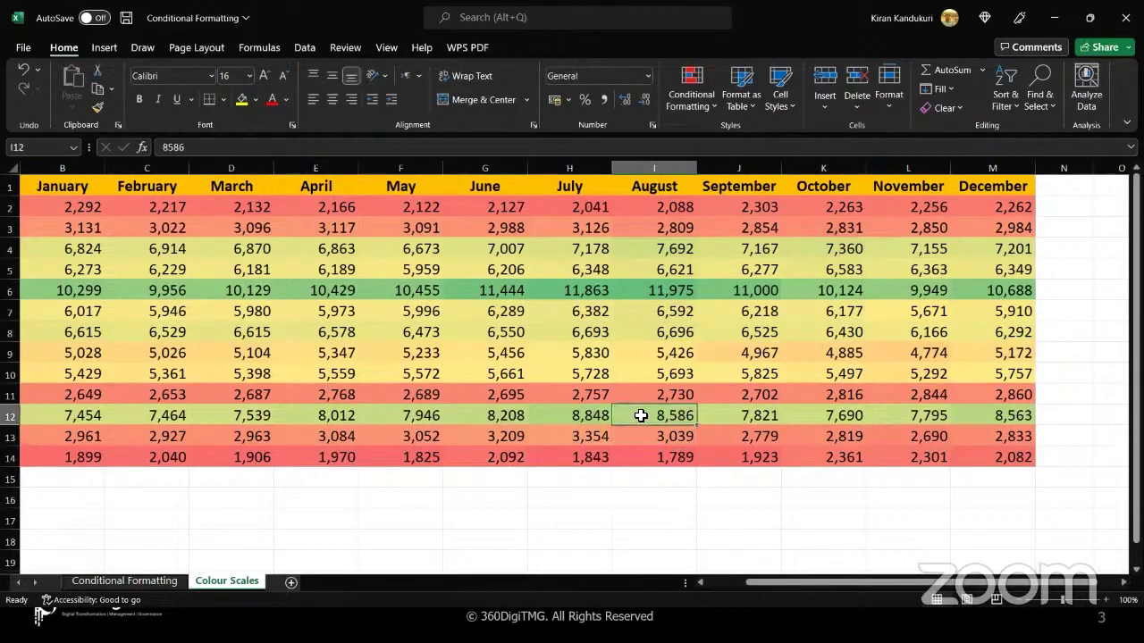
{"action": "left_click", "coordinate": [178, 415]}
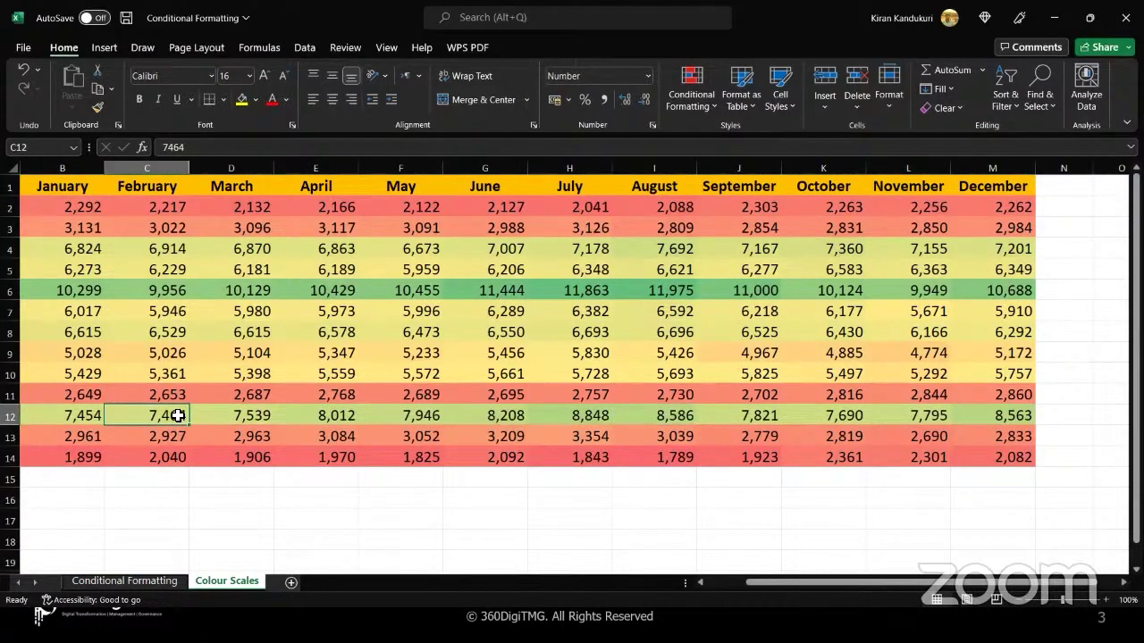
{"action": "left_click", "coordinate": [662, 415], "text": "ctrl"}
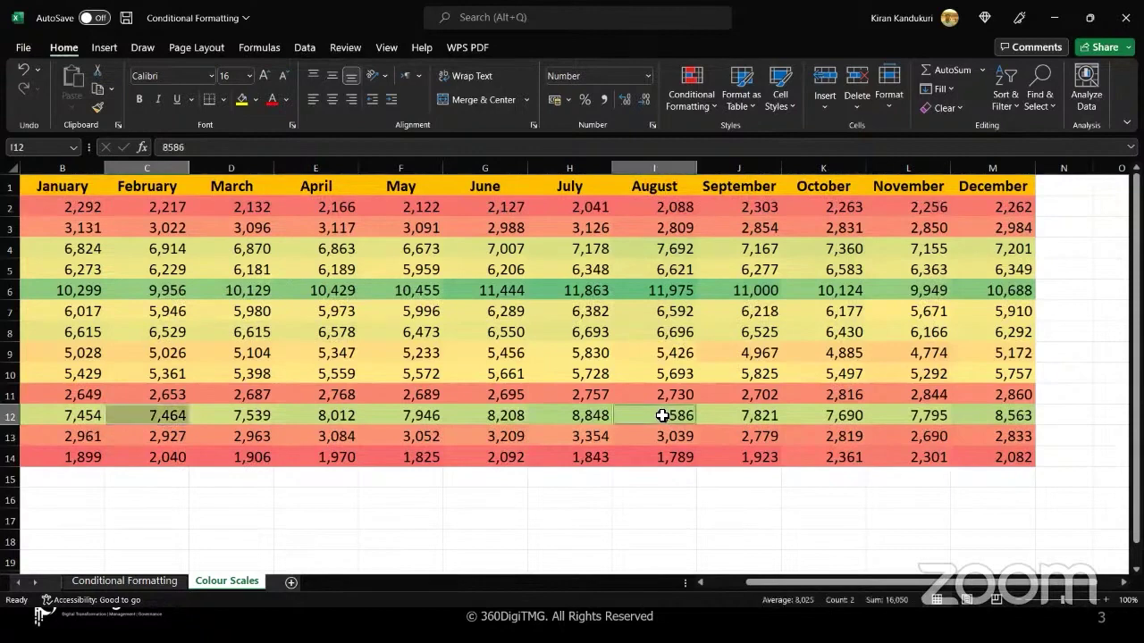
{"action": "left_click", "coordinate": [555, 518]}
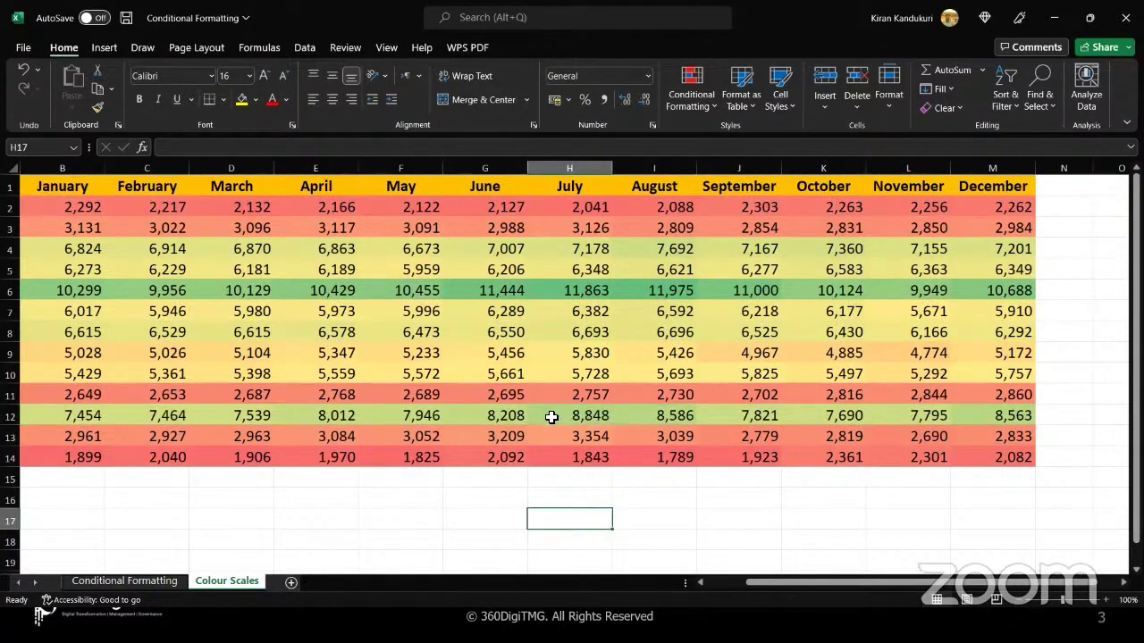
{"action": "left_click", "coordinate": [551, 417]}
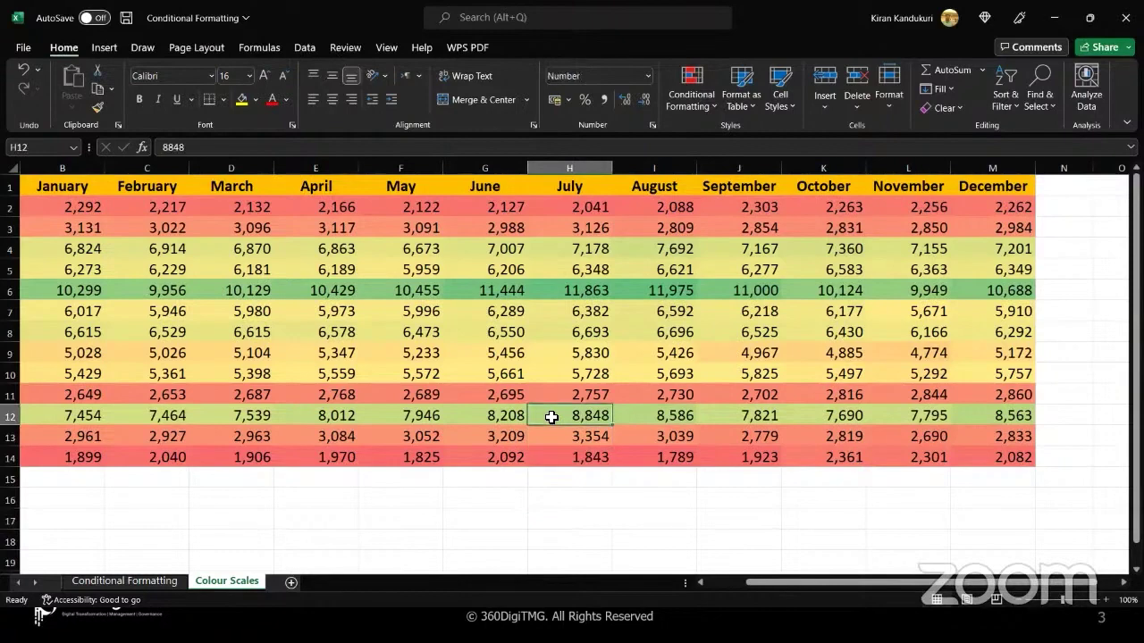
{"action": "left_click", "coordinate": [89, 418], "text": "ctrl"}
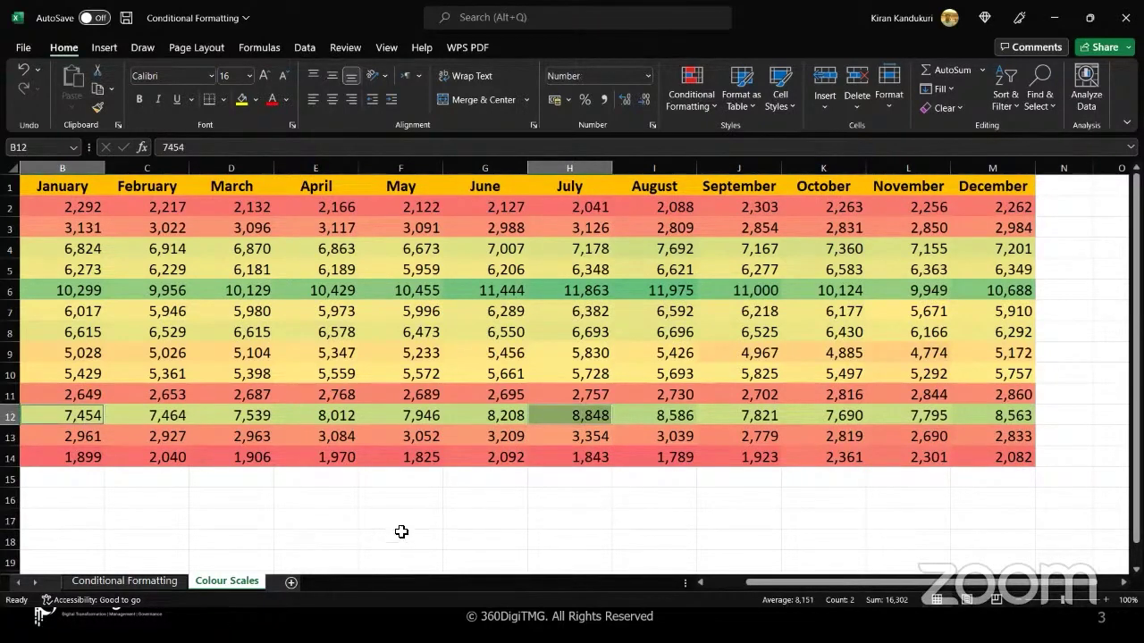
{"action": "left_click_drag", "start_coordinate": [403, 532], "coordinate": [396, 408]}
{"action": "left_click", "coordinate": [395, 409]}
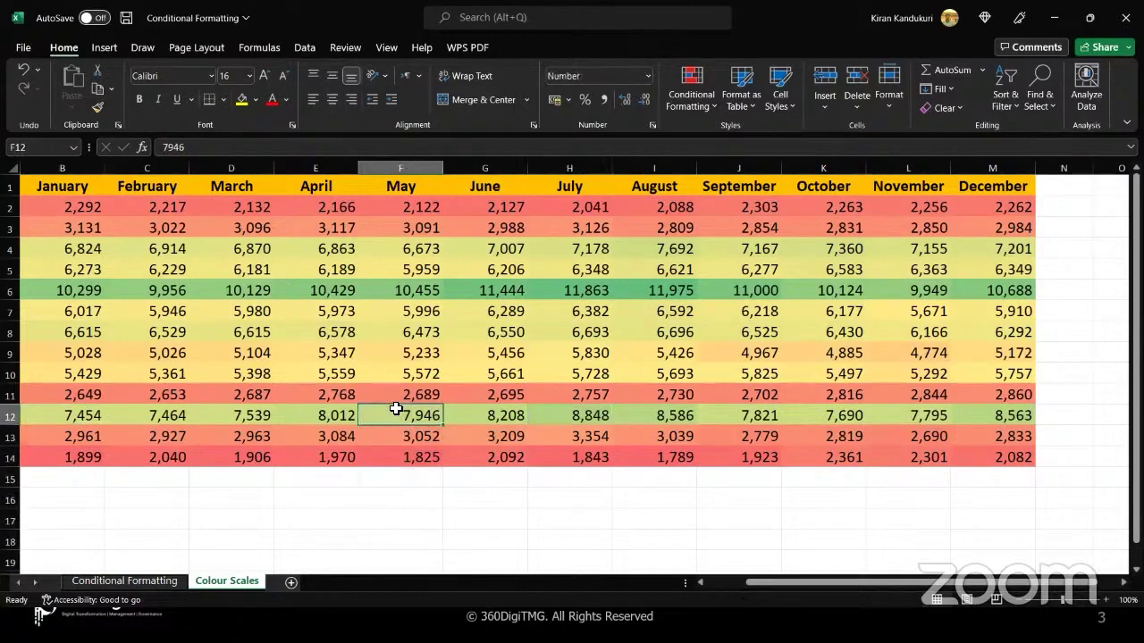
{"action": "key", "text": "Left"}
{"action": "key", "text": "Left"}
{"action": "key", "text": "Left"}
{"action": "key", "text": "Left"}
{"action": "key", "text": "Left"}
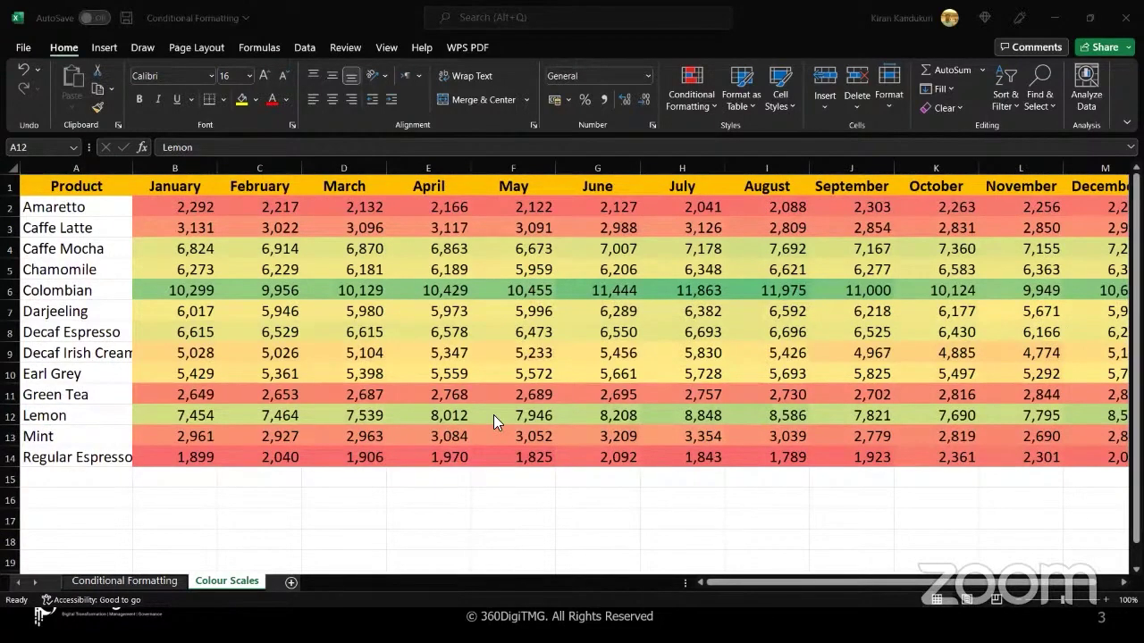
{"action": "left_click", "coordinate": [743, 291]}
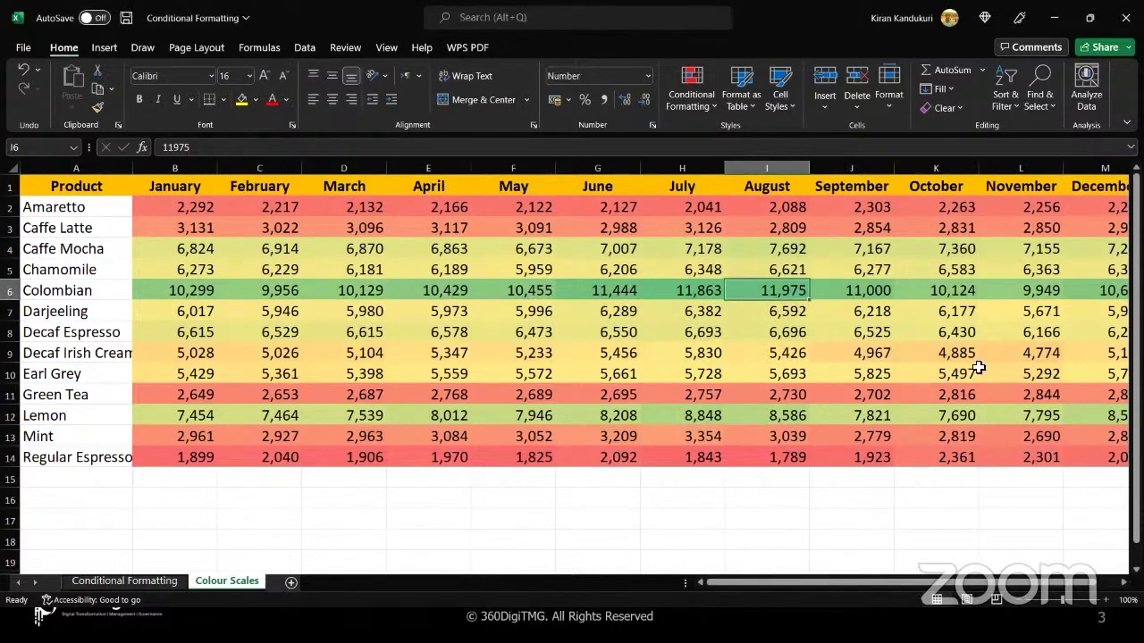
{"action": "left_click", "coordinate": [1014, 285], "text": "ctrl"}
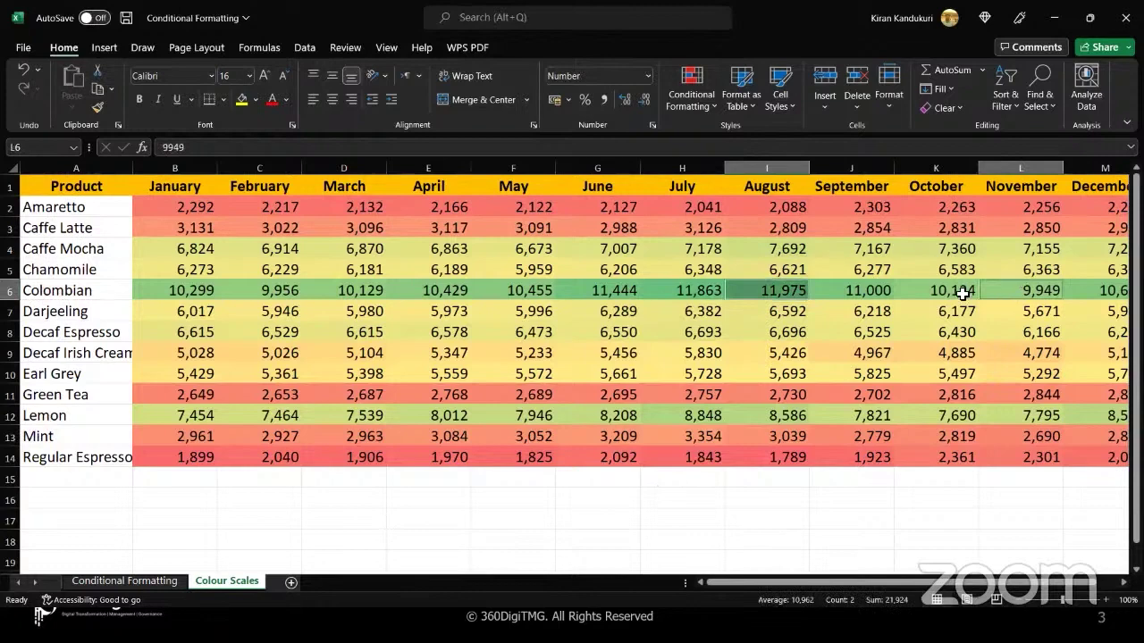
{"action": "left_click", "coordinate": [743, 500]}
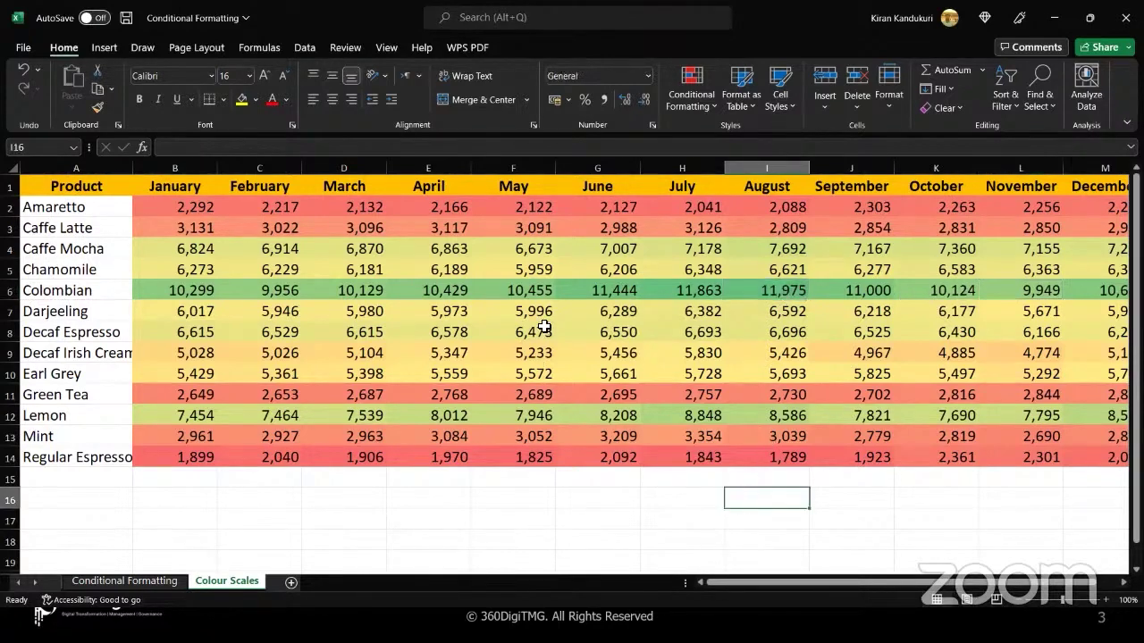
Change Regular Espresso's June sales in G14 from 2,092 to 120000
{"action": "left_click", "coordinate": [606, 459]}
{"action": "type", "text": "12"}
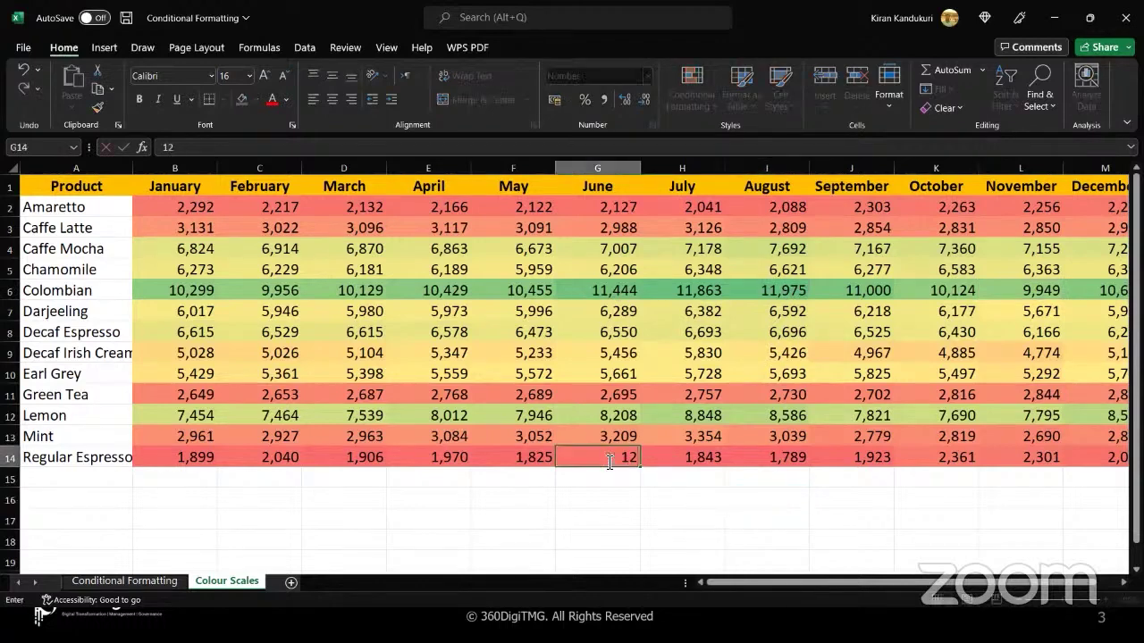
{"action": "type", "text": "0000"}
{"action": "key", "text": "Return"}
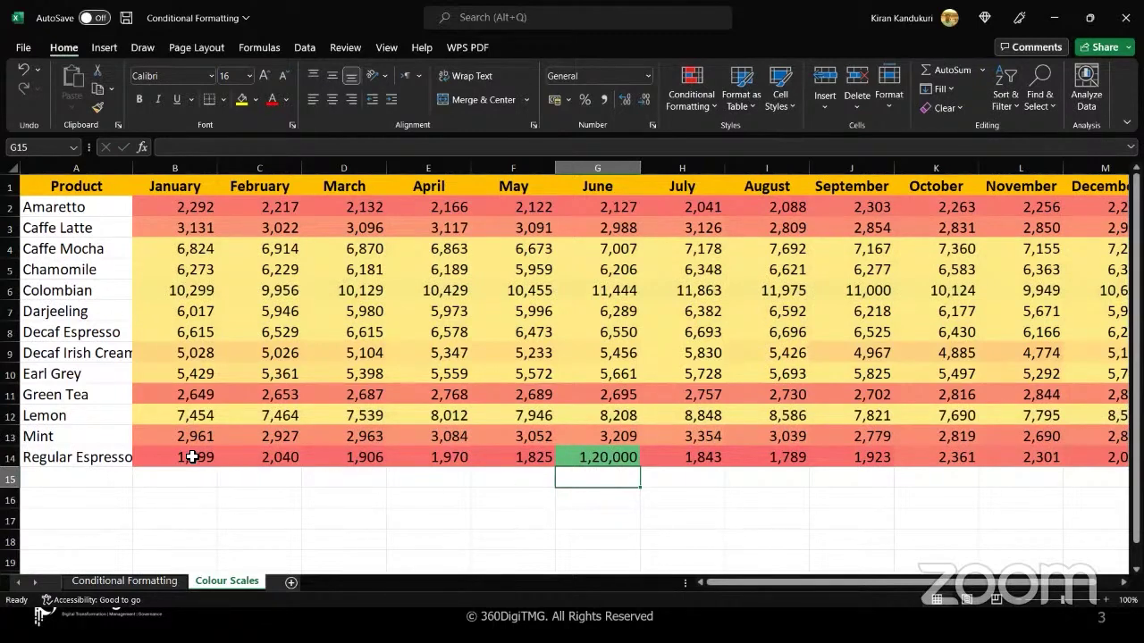
Change Regular Espresso's August sales in I14 from 1,789 to 5000 and check the recolouring
{"action": "left_click", "coordinate": [771, 458]}
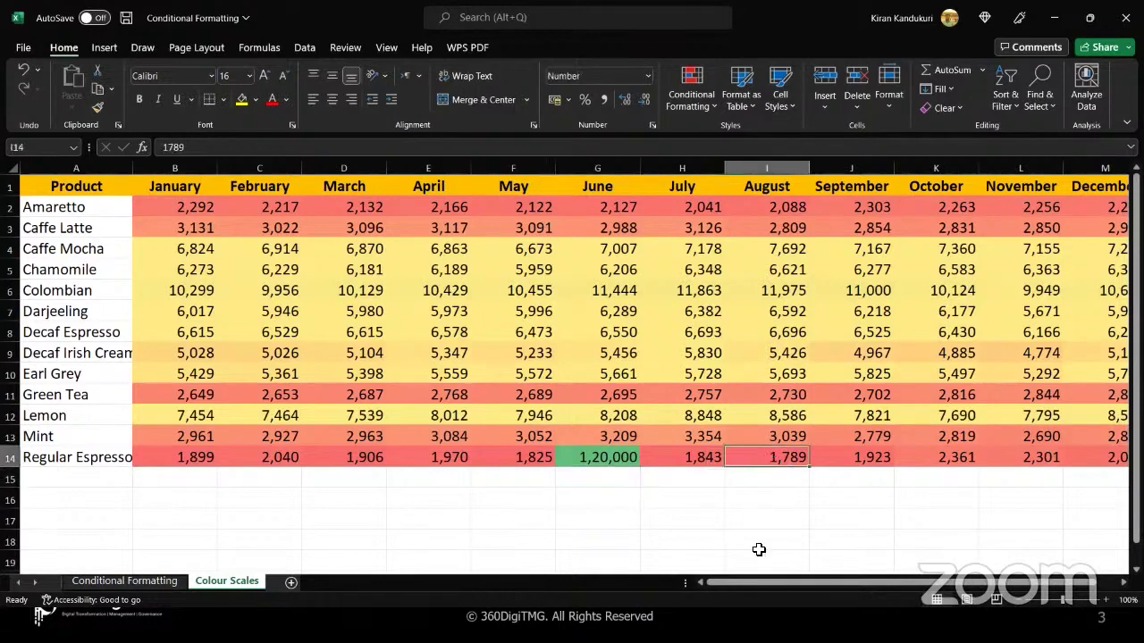
{"action": "type", "text": "5000"}
{"action": "key", "text": "Return"}
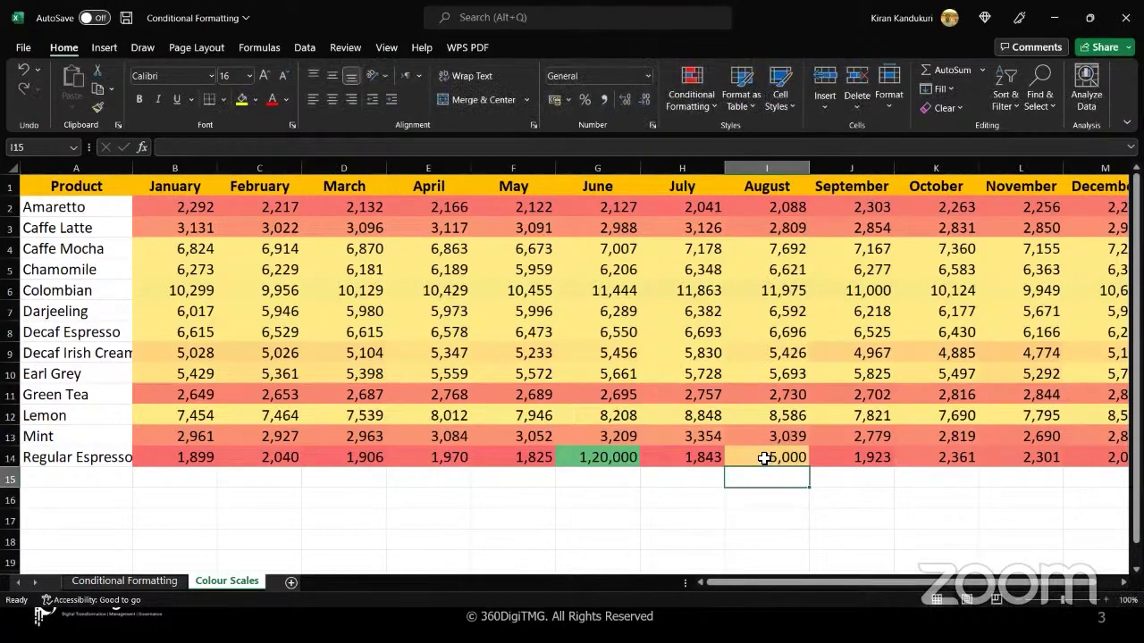
{"action": "left_click", "coordinate": [584, 457]}
{"action": "left_click", "coordinate": [579, 474]}
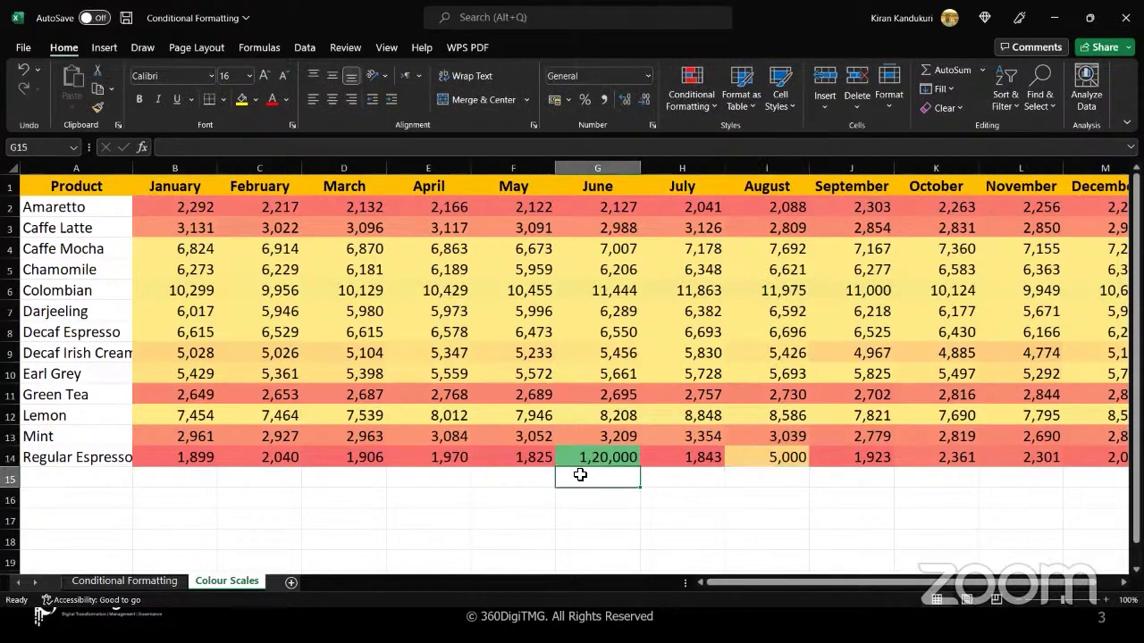